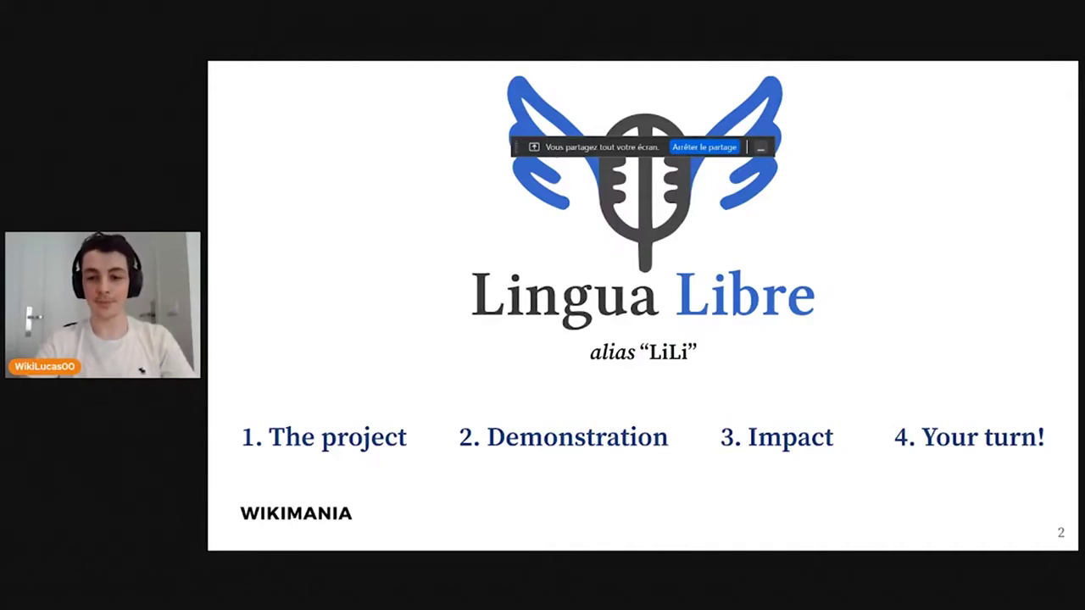
Page through the workshop slides up to the Demonstration section and leave presentation mode, moving the screen-sharing notice off the Advantages diagram
key(Right)
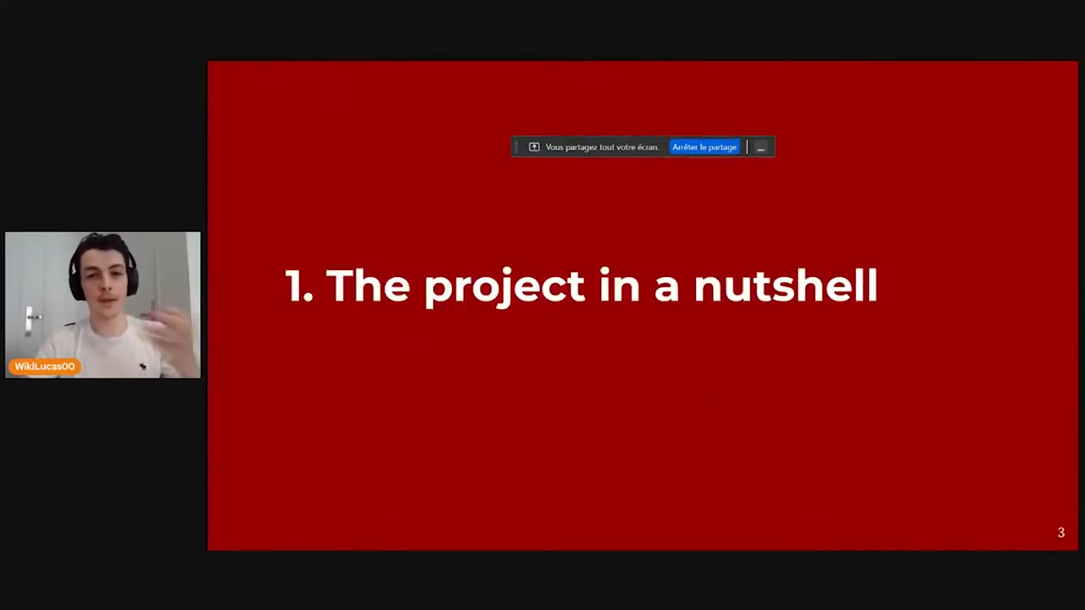
key(Right)
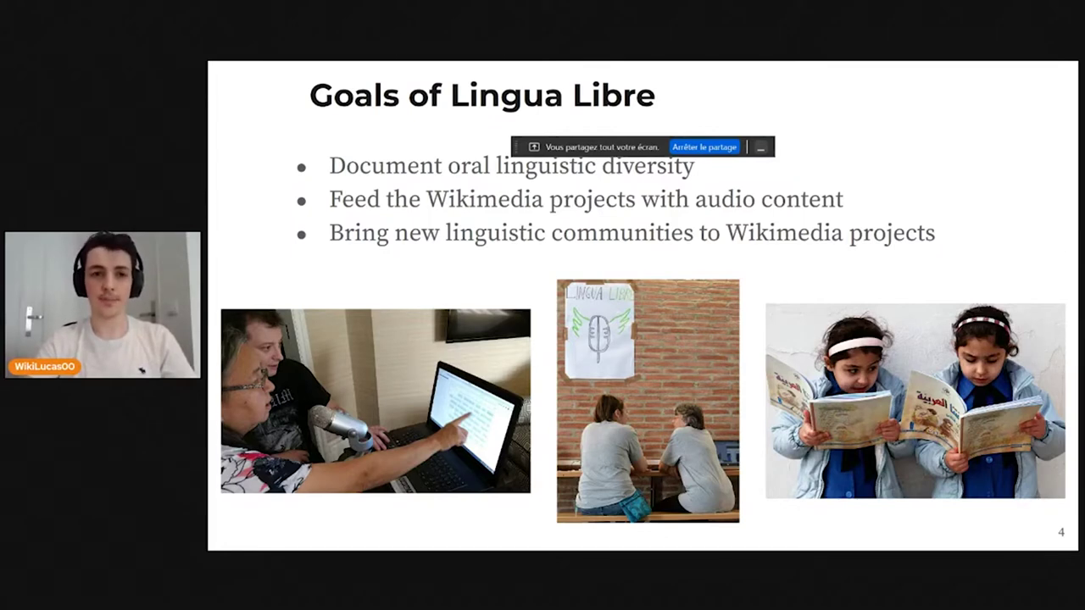
key(Right)
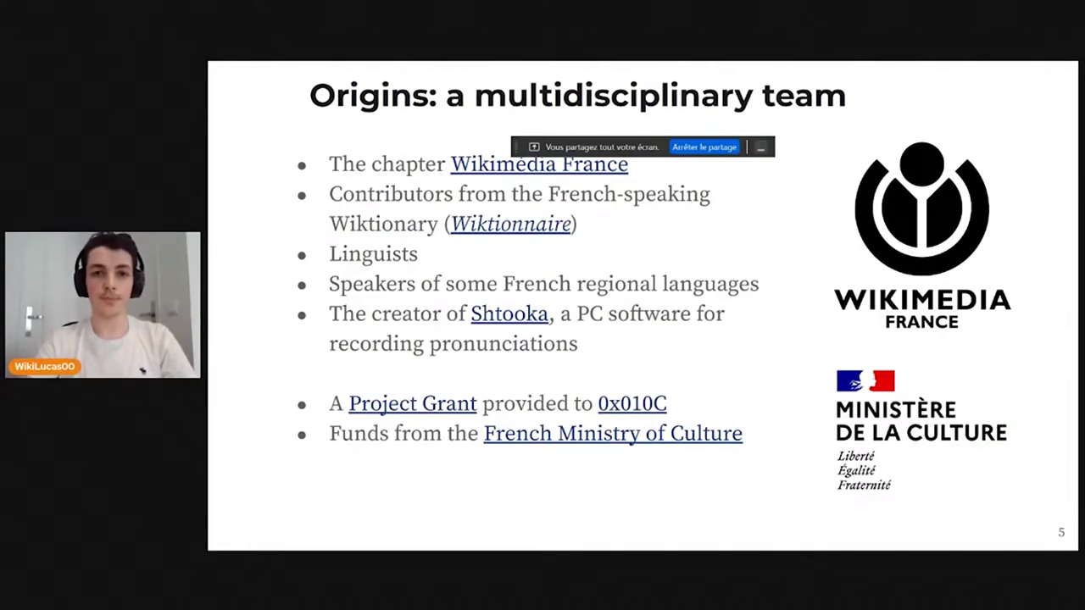
key(Right)
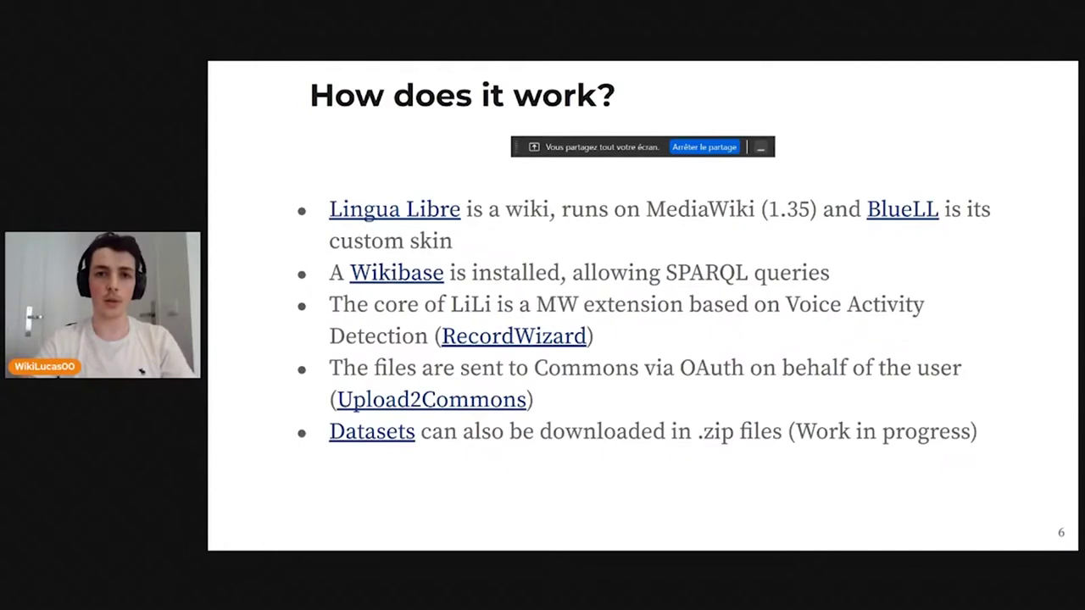
key(Right)
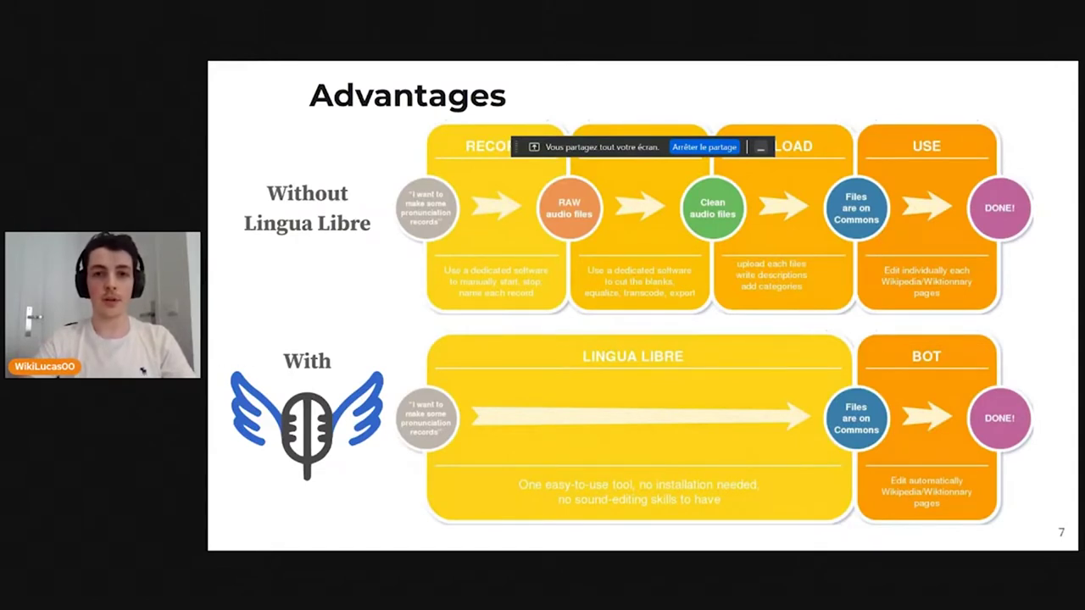
drag(633, 149, 792, 93)
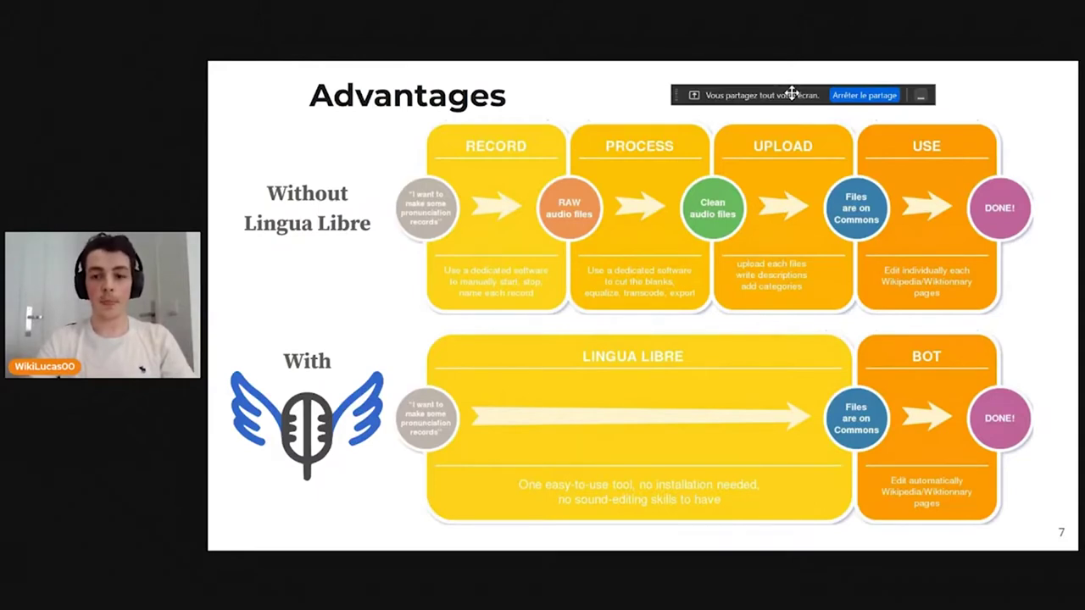
click(766, 212)
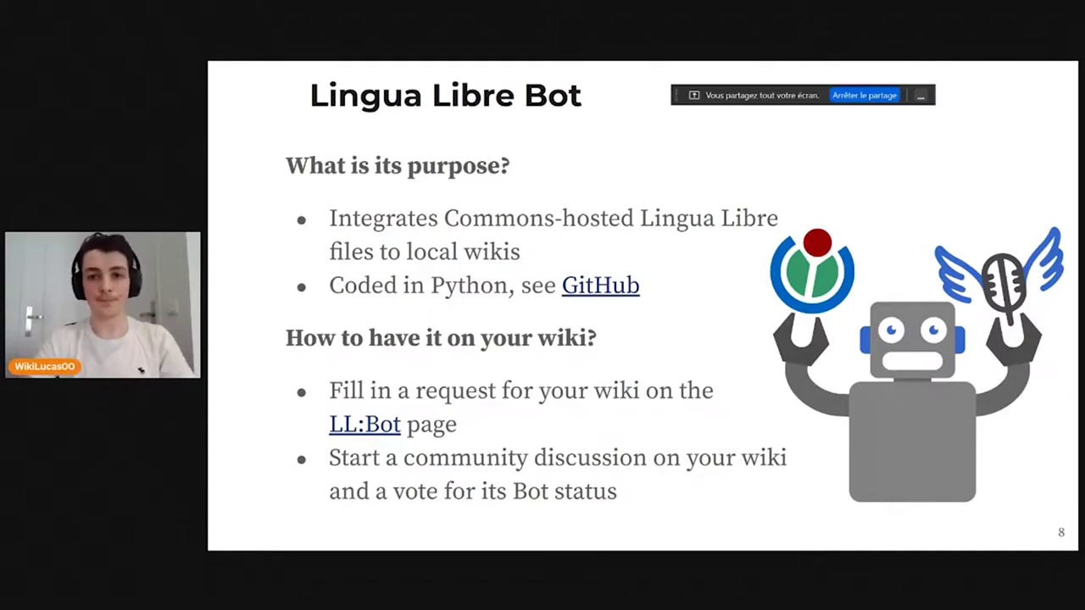
key(Right)
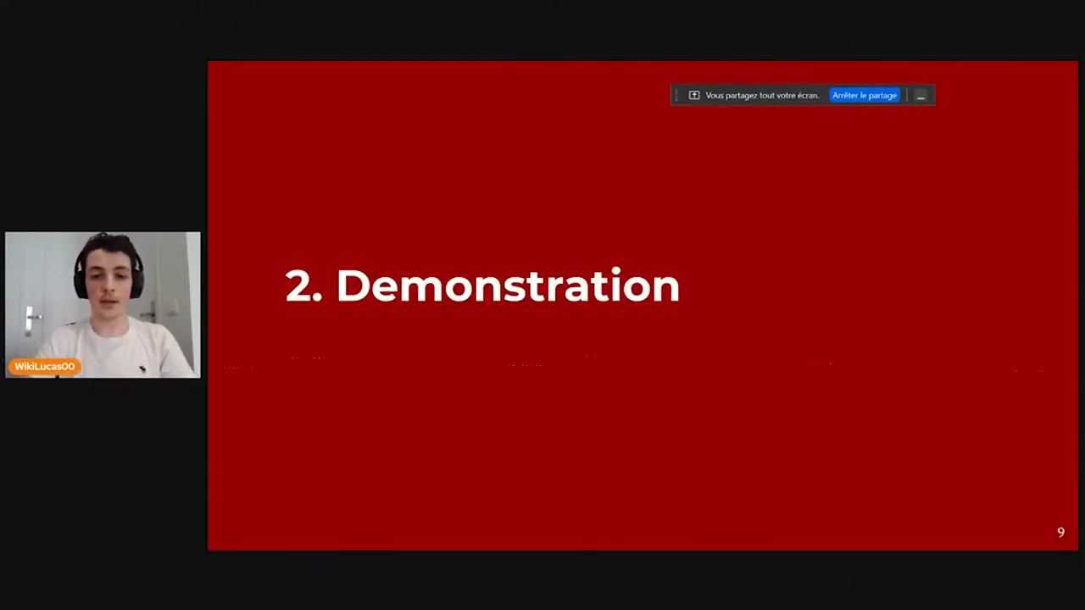
key(Escape)
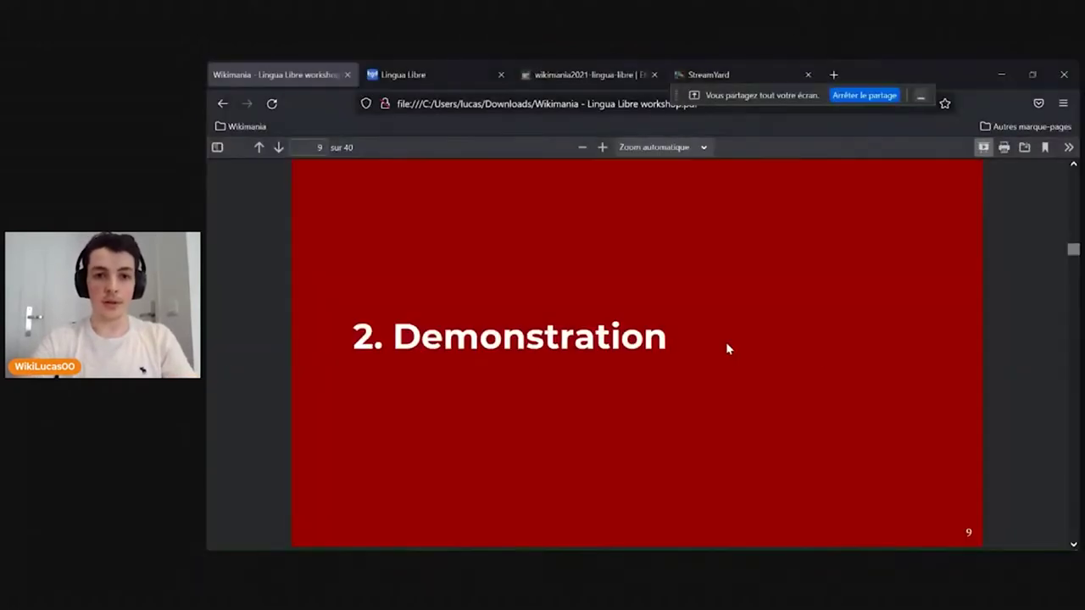
Open the Lingua Libre Record Wizard and log in by allowing its OAuth access on Wikimedia Commons
click(440, 65)
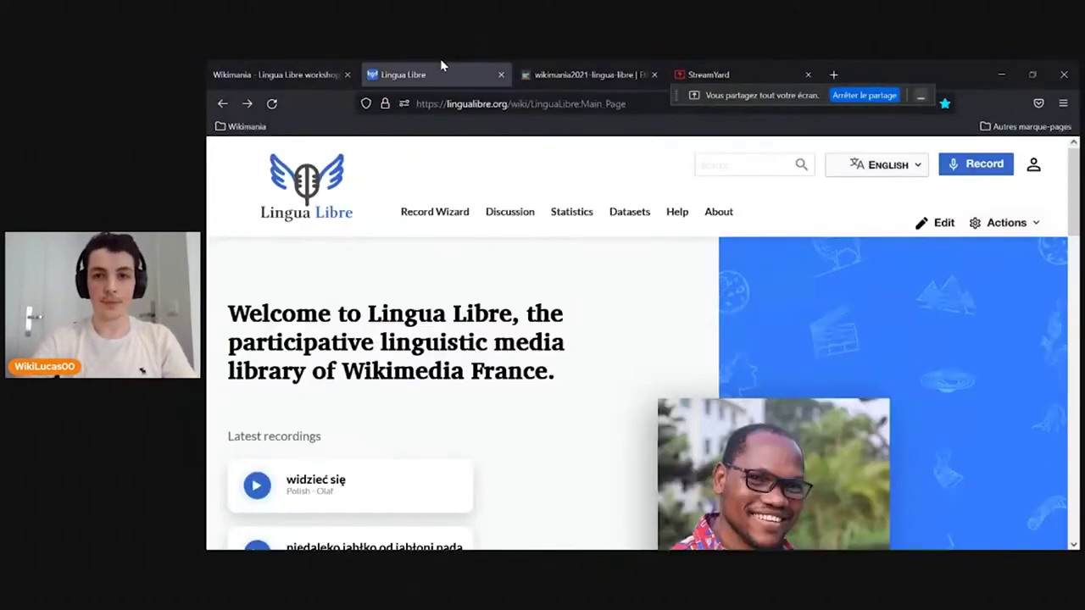
click(453, 214)
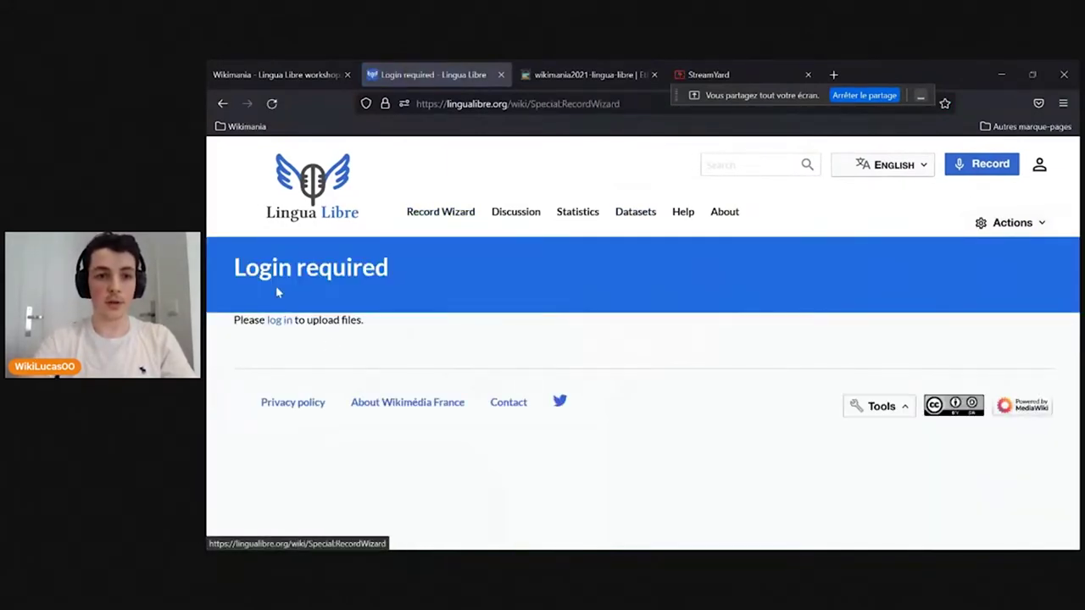
click(284, 324)
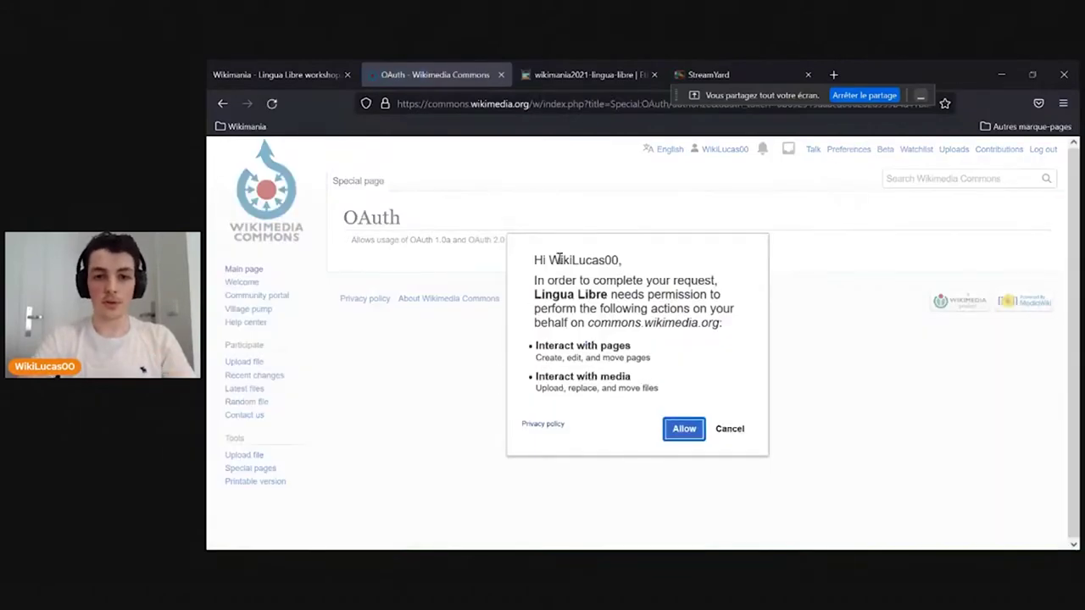
click(695, 434)
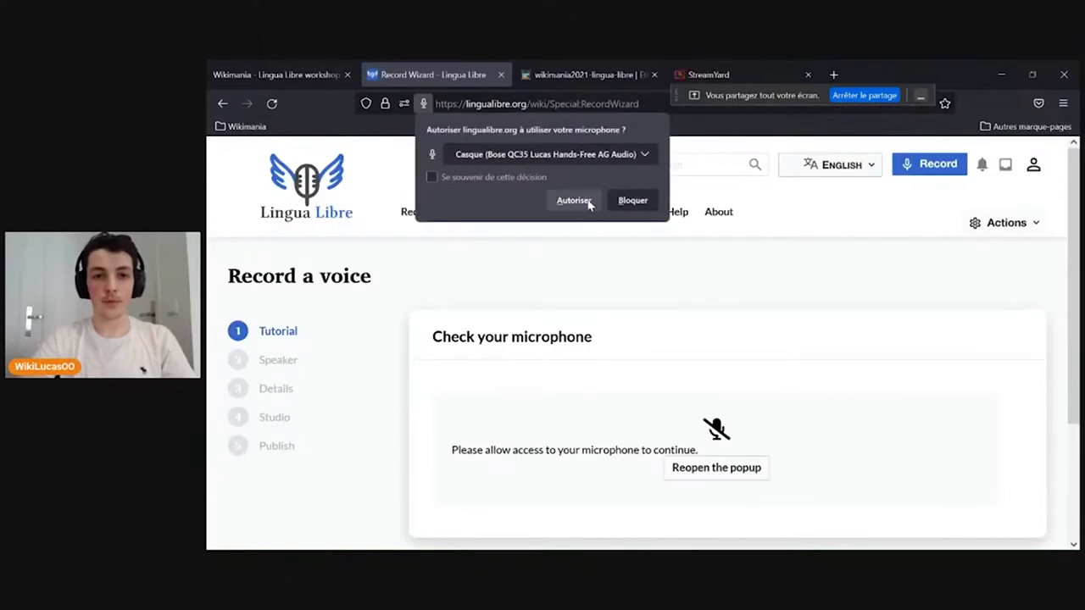
Allow microphone access for the site and complete the Tutorial stage by running the microphone test
click(574, 201)
scroll(627, 271, down, 2)
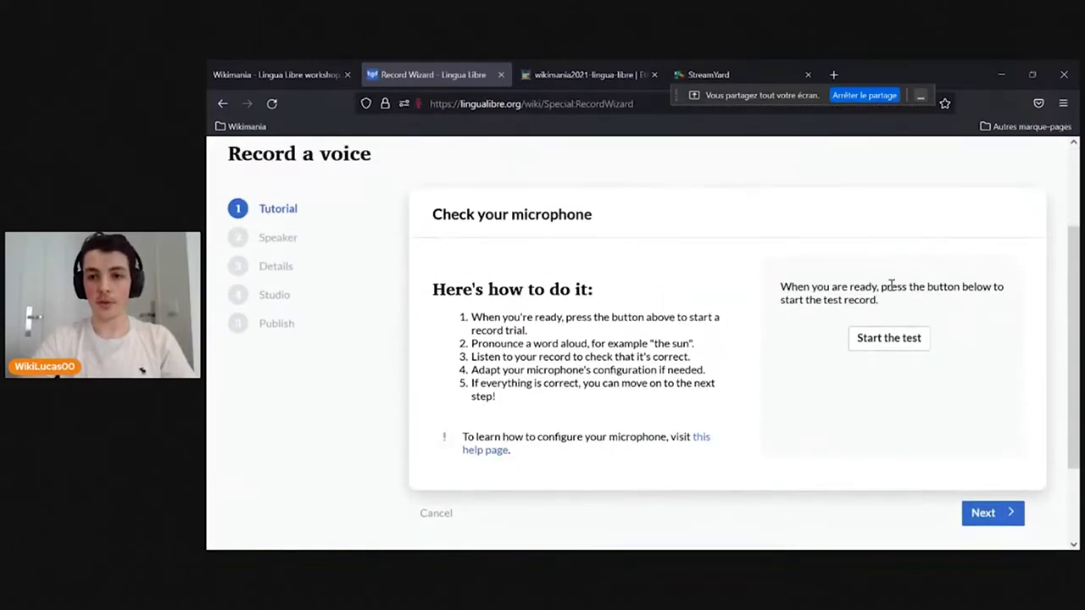
click(874, 341)
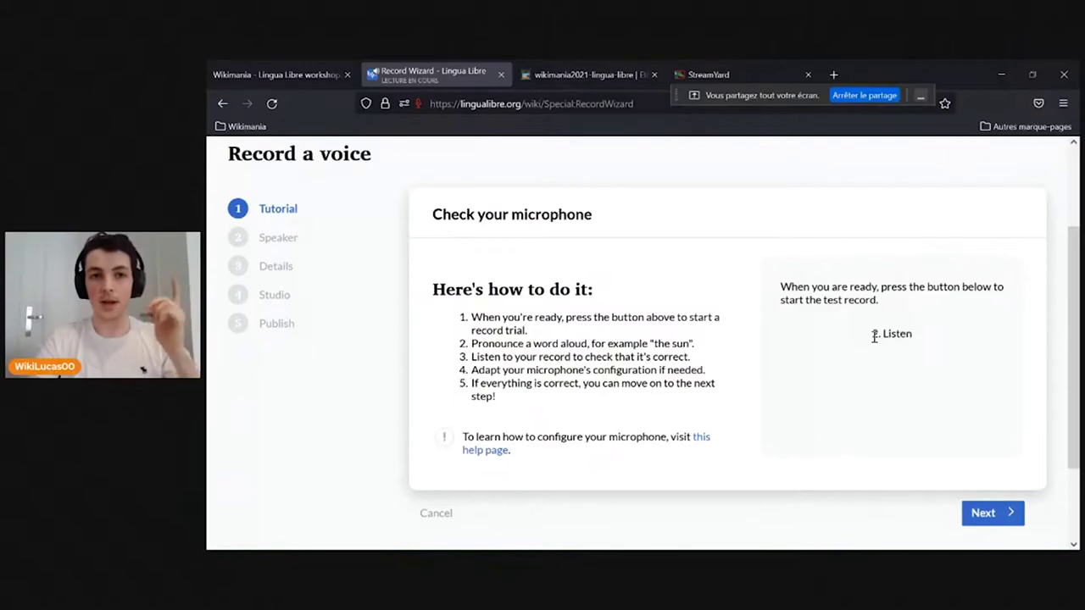
click(993, 514)
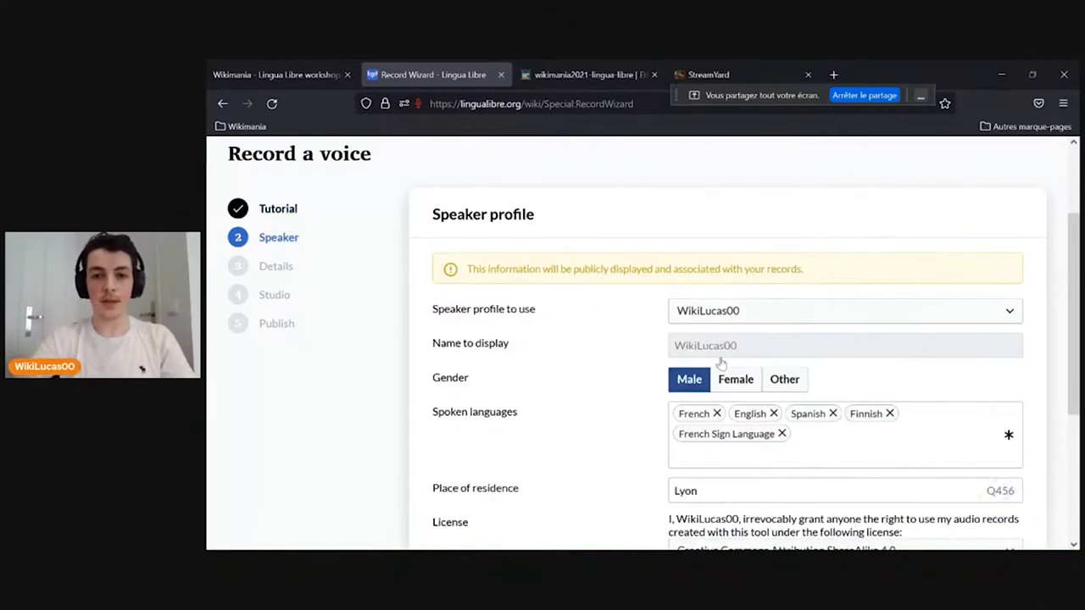
Examine the speaker profiles available in the Speaker stage, including the option to create a new speaker
scroll(605, 340, down, 1)
scroll(601, 324, down, 1)
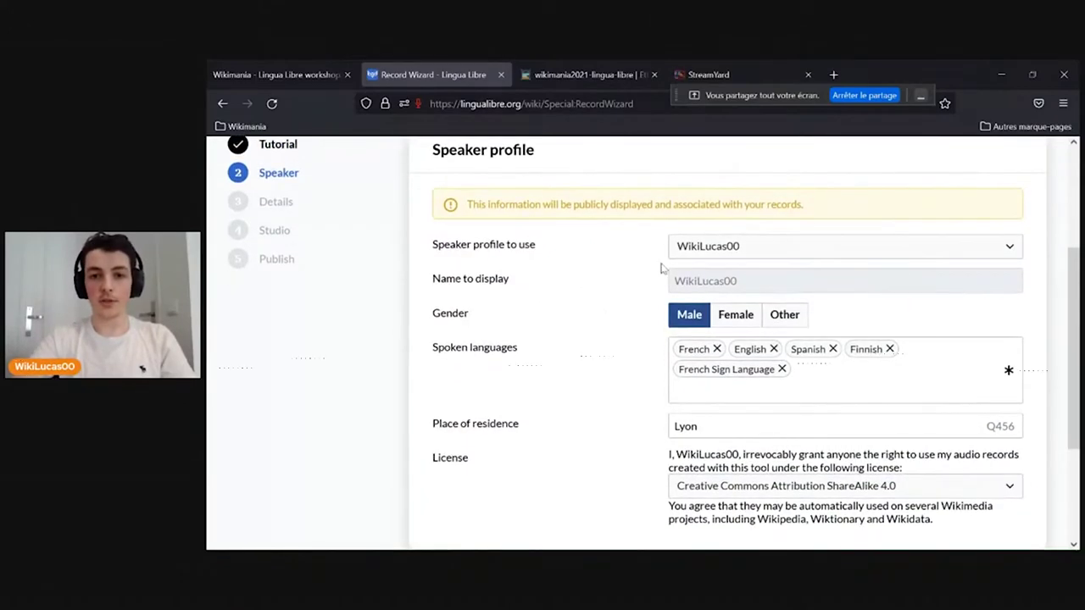
click(729, 249)
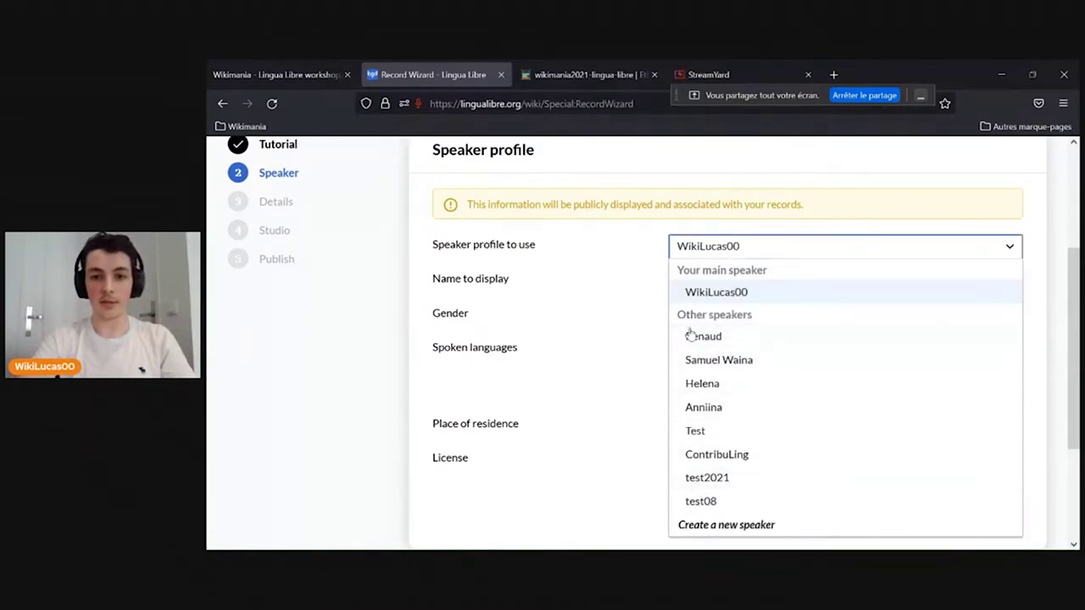
click(634, 250)
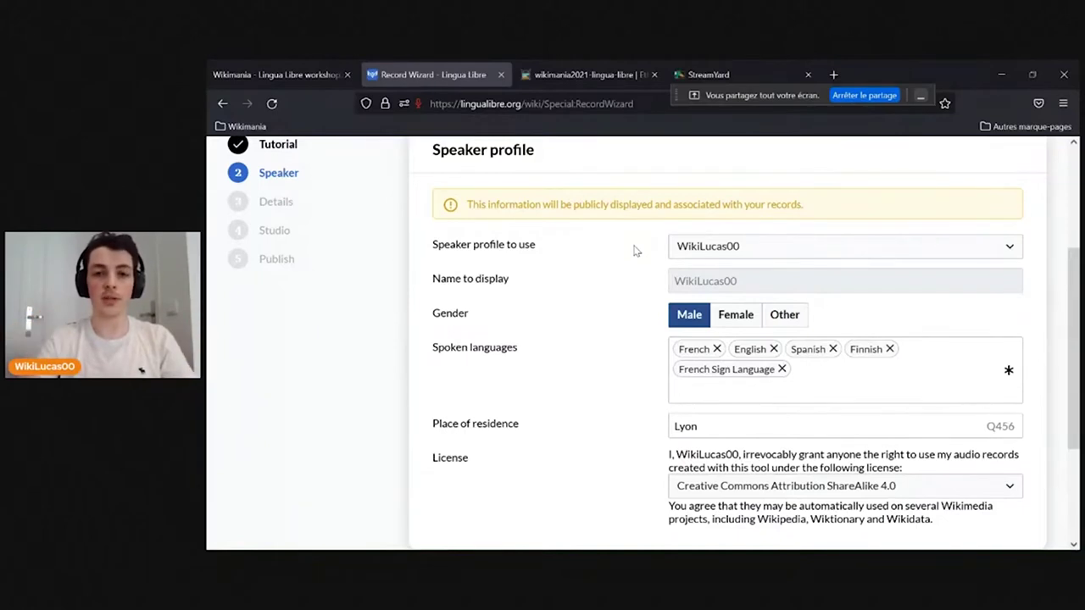
click(738, 257)
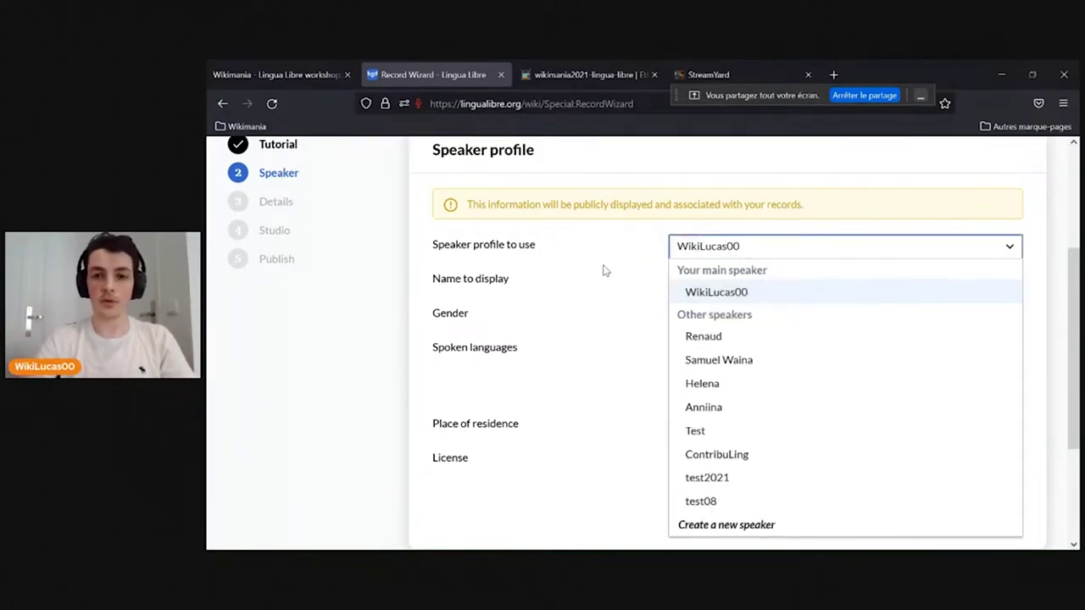
click(658, 247)
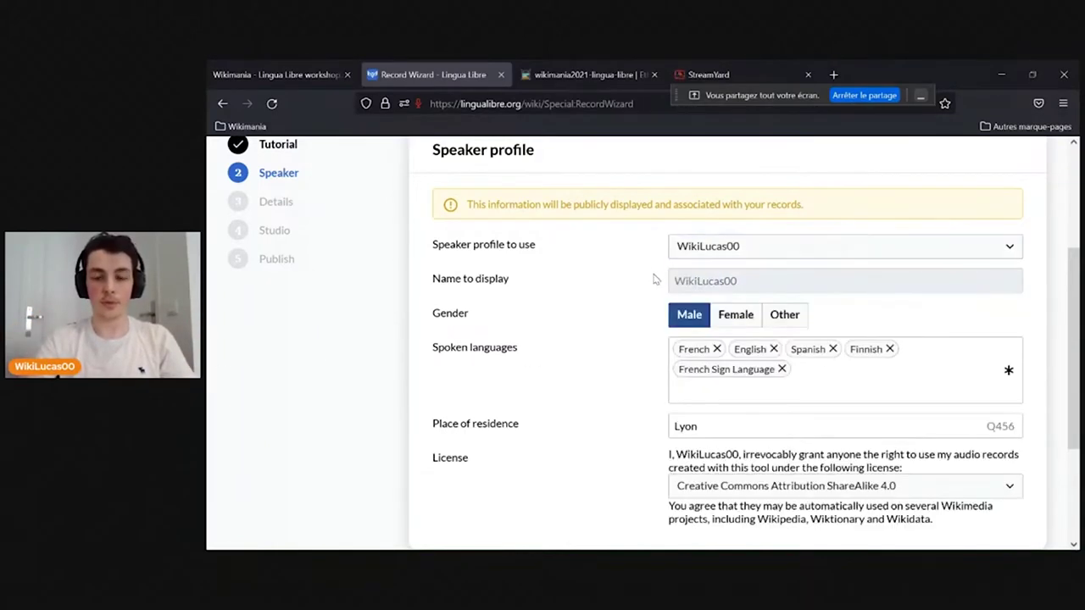
Review the profile's spoken languages, place of residence and license, and accept the main speaker profile to reach the Details stage
scroll(654, 280, down, 1)
scroll(653, 279, down, 1)
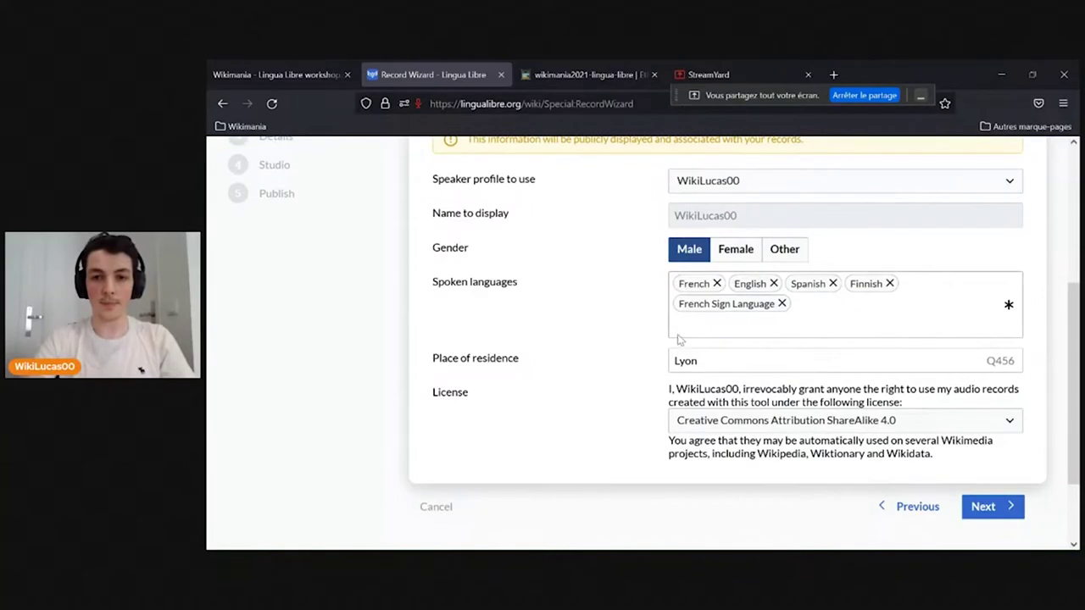
scroll(666, 289, down, 1)
scroll(665, 289, up, 2)
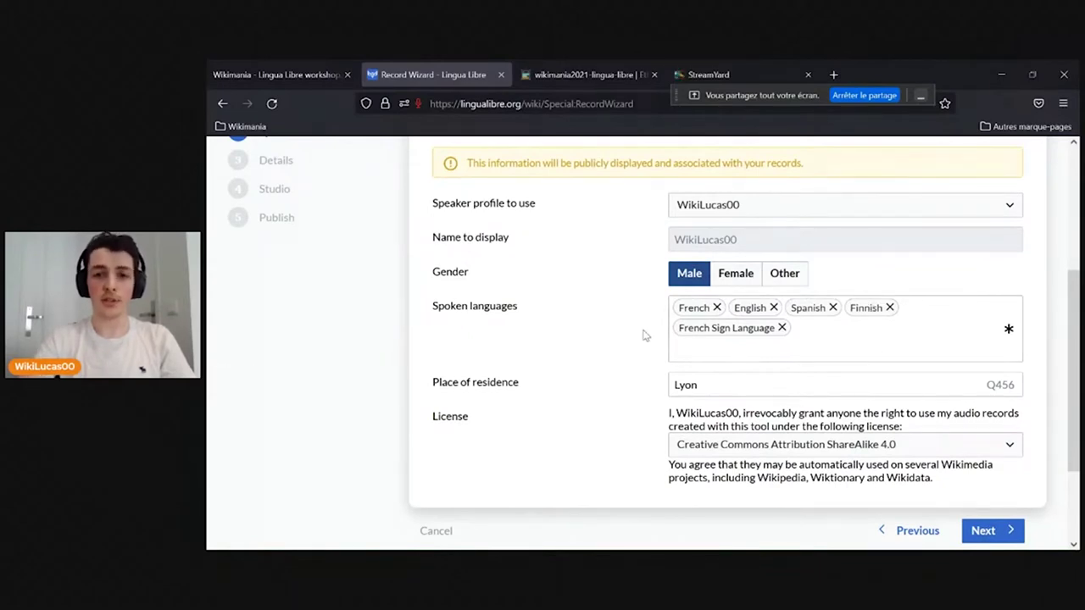
scroll(643, 335, down, 1)
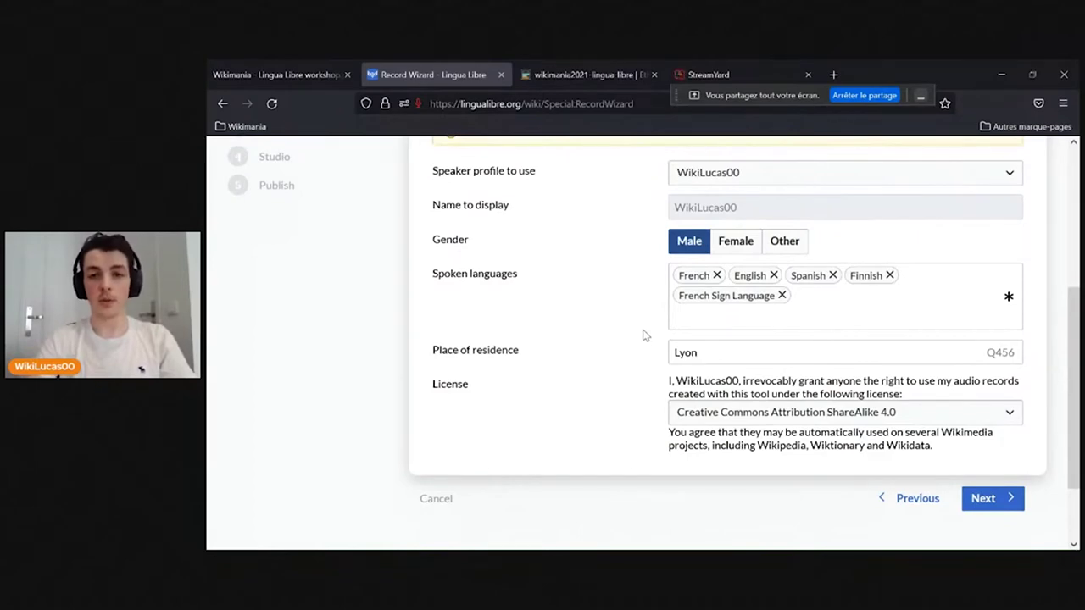
scroll(644, 339, down, 1)
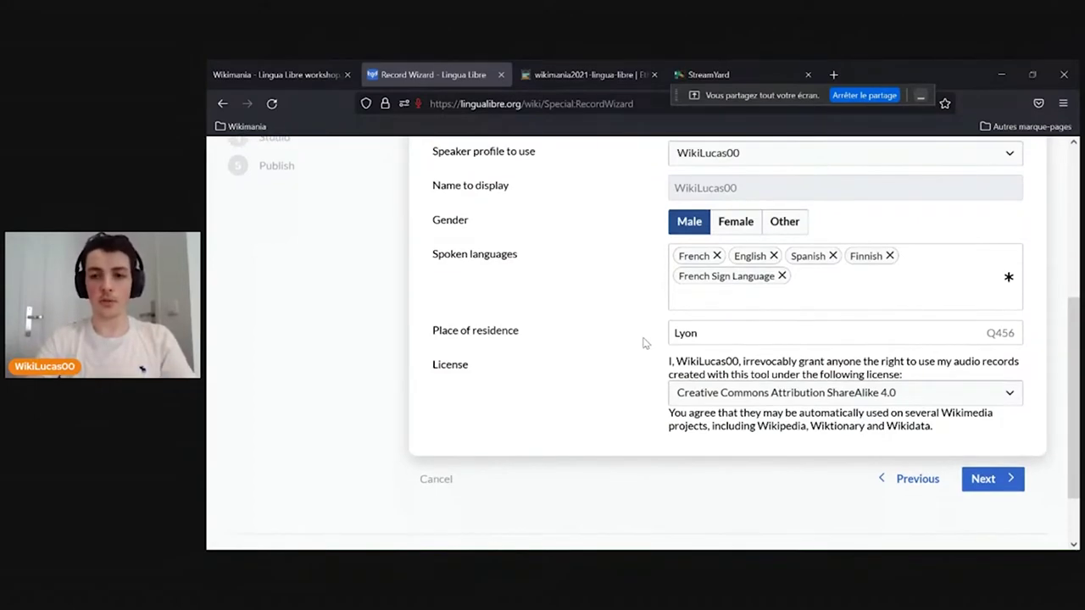
scroll(638, 360, up, 1)
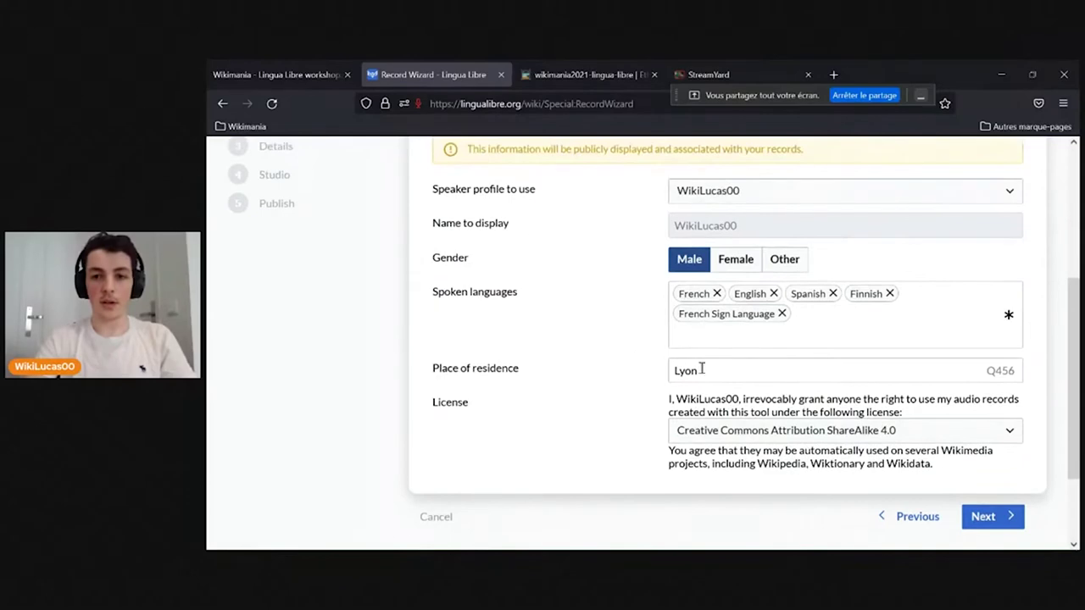
scroll(632, 373, down, 3)
scroll(632, 374, up, 1)
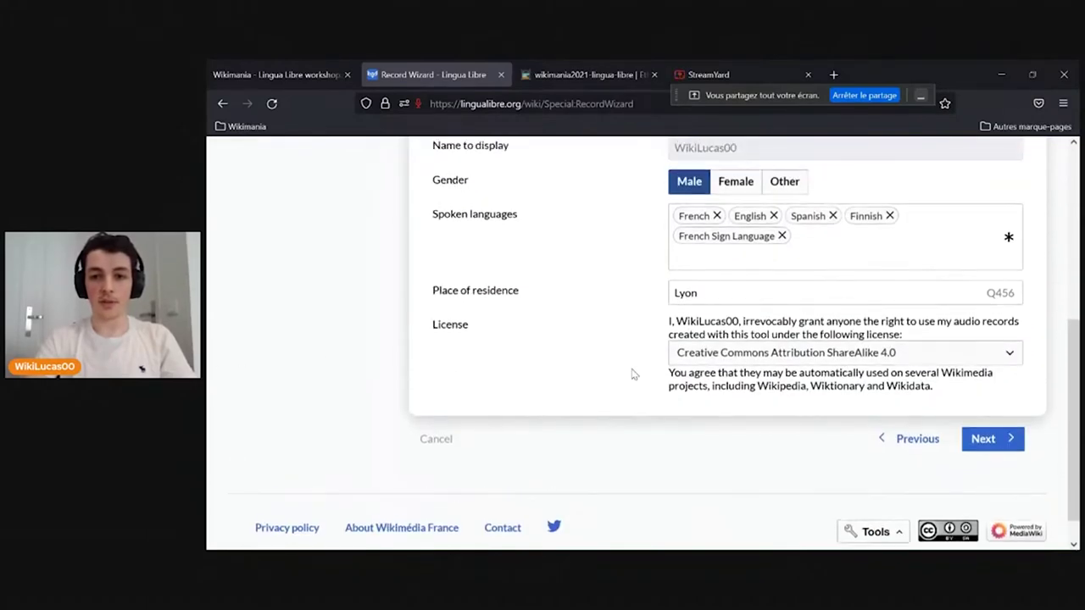
scroll(631, 373, up, 2)
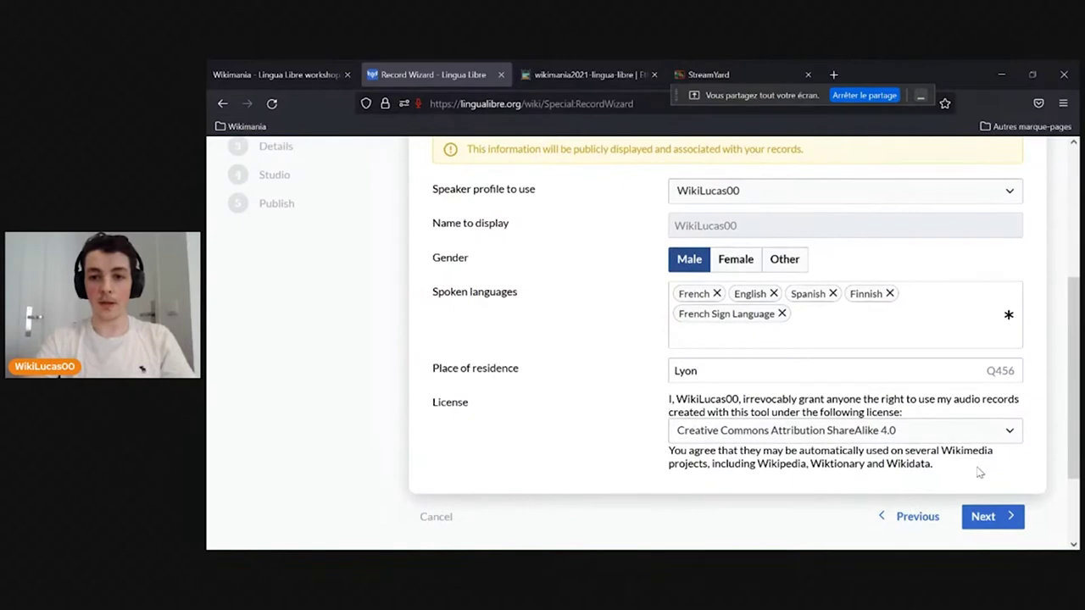
click(985, 517)
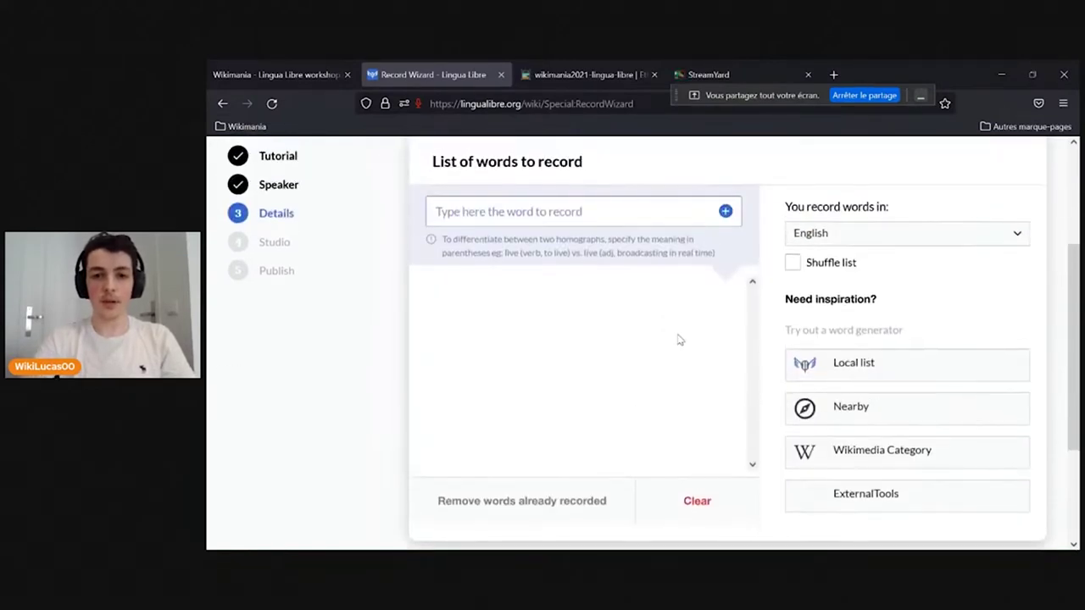
Add the words "dog" and "cat" to the list of words to record and remove both again
scroll(678, 336, up, 1)
scroll(679, 339, down, 1)
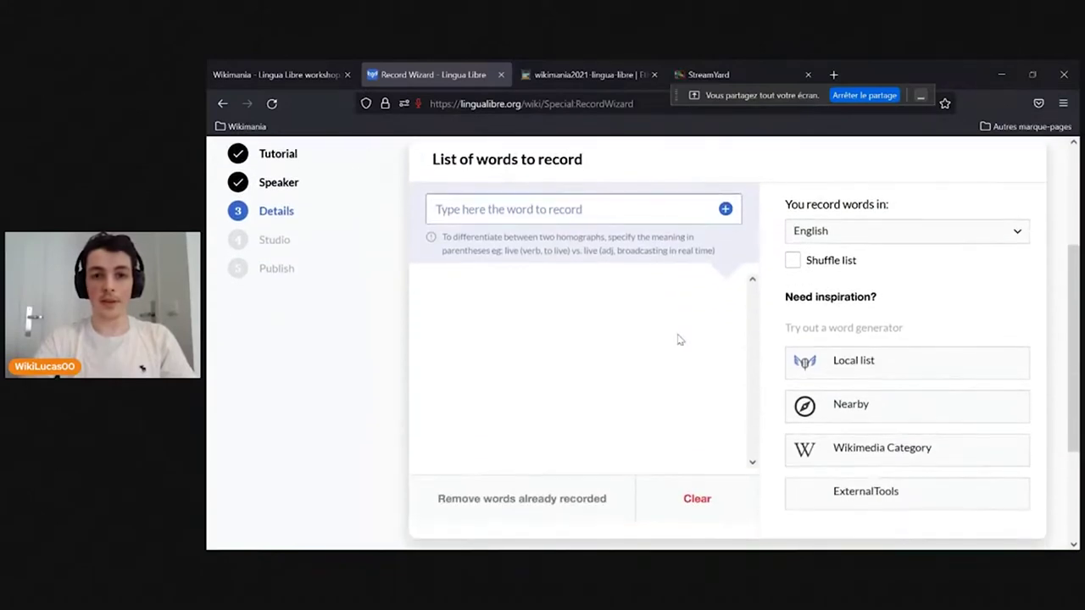
scroll(488, 345, up, 1)
scroll(489, 339, down, 1)
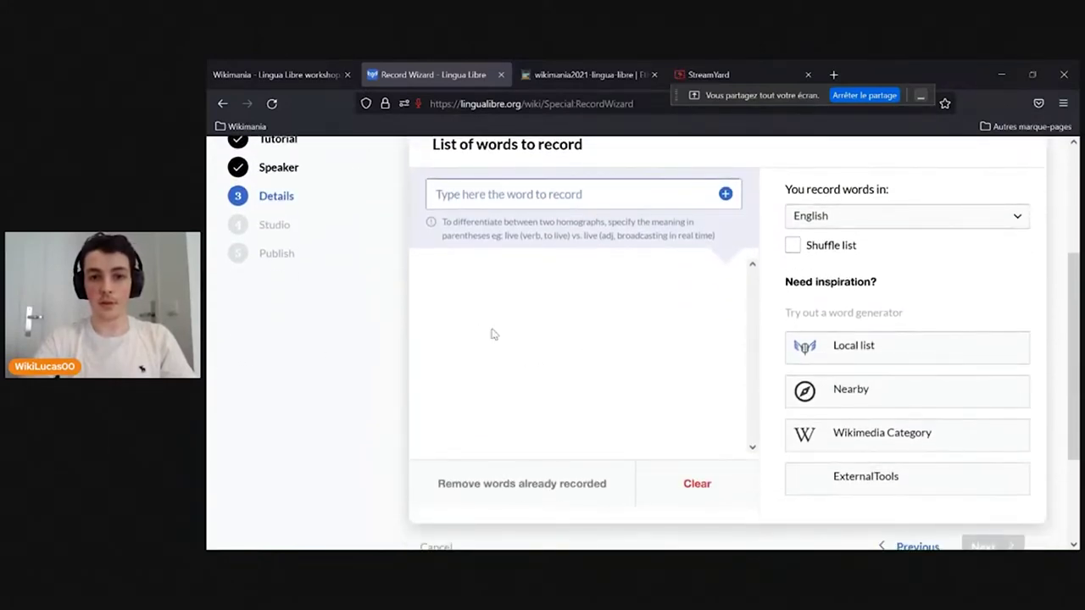
click(565, 205)
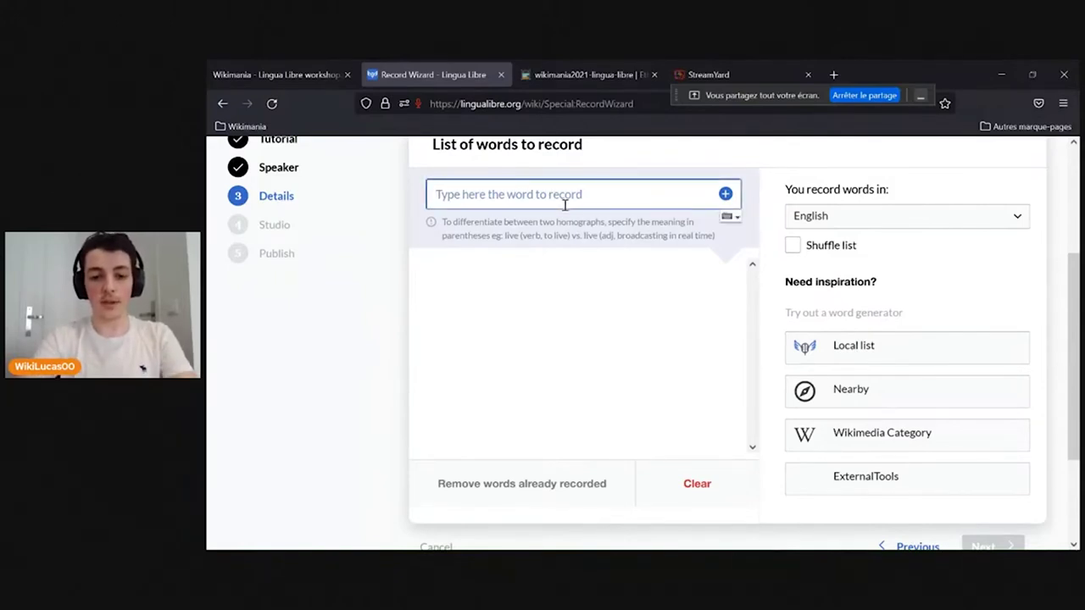
text(dog)
key(Return)
text(cat)
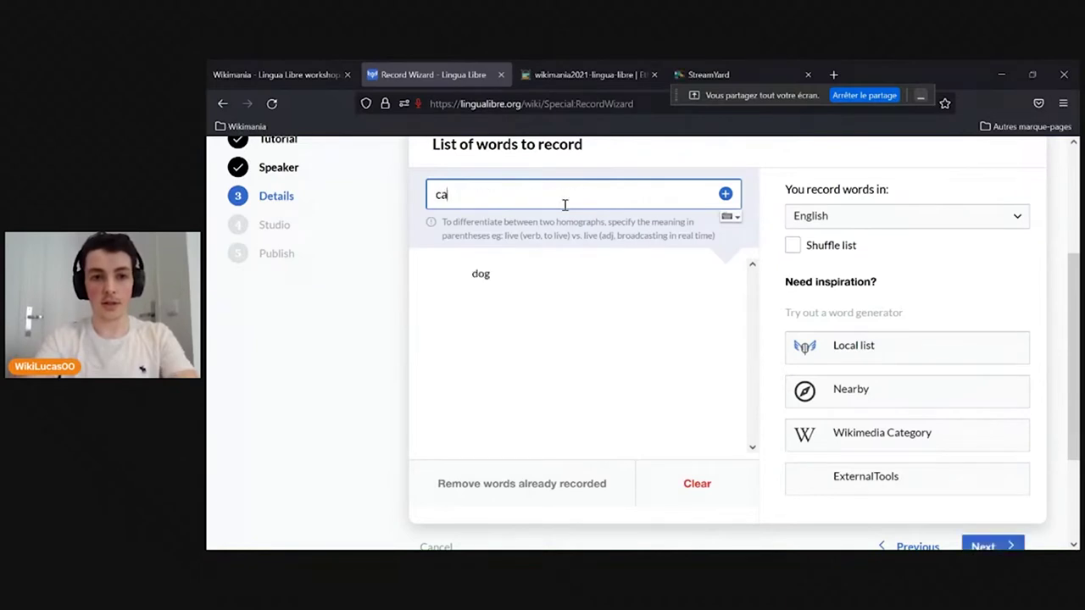
key(Return)
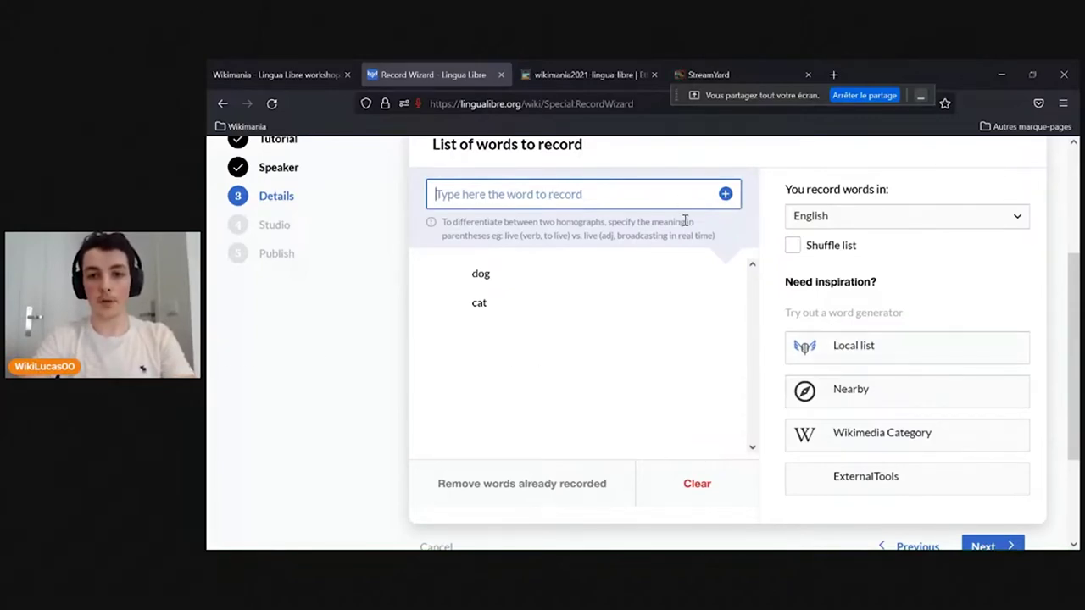
click(502, 277)
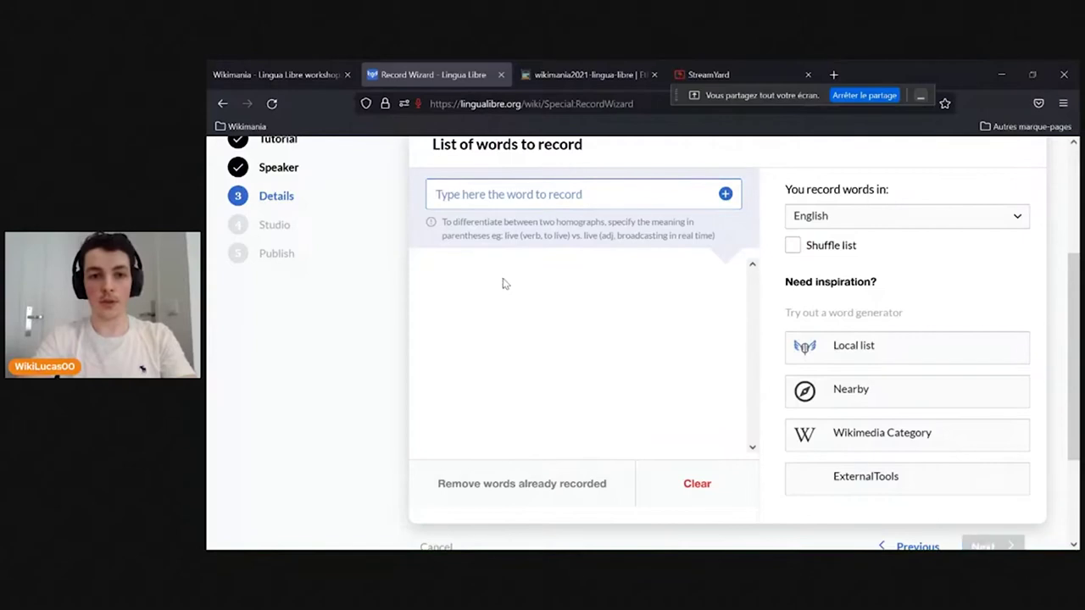
Load the local list "Eng/Lemmas-without-audio-sorted-by-number-of-wiktionaries" into the list of words to record
scroll(679, 328, up, 1)
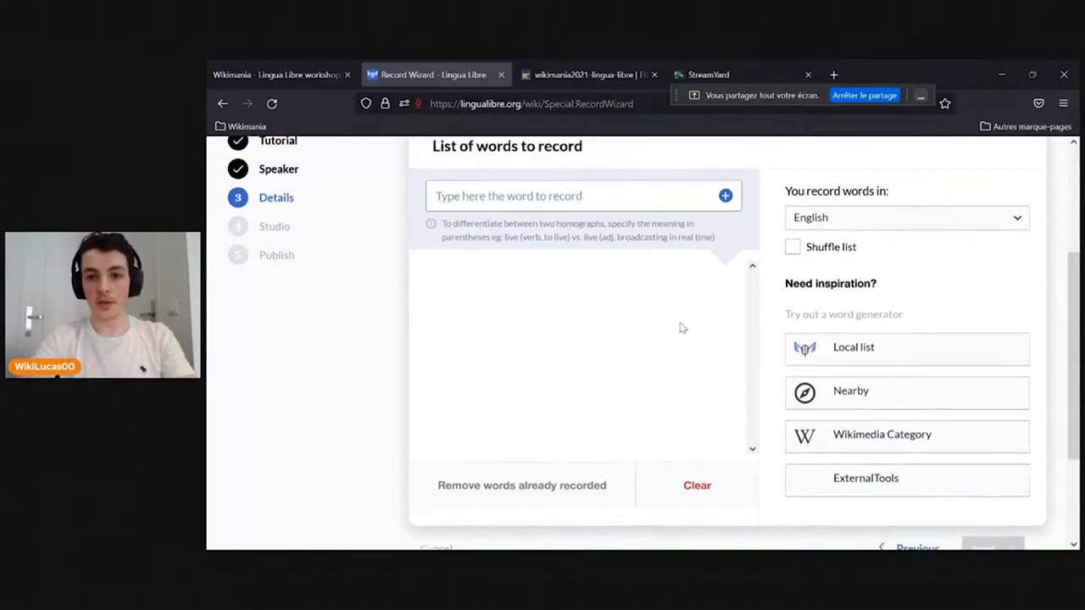
click(887, 354)
click(520, 327)
text(eng/fruits)
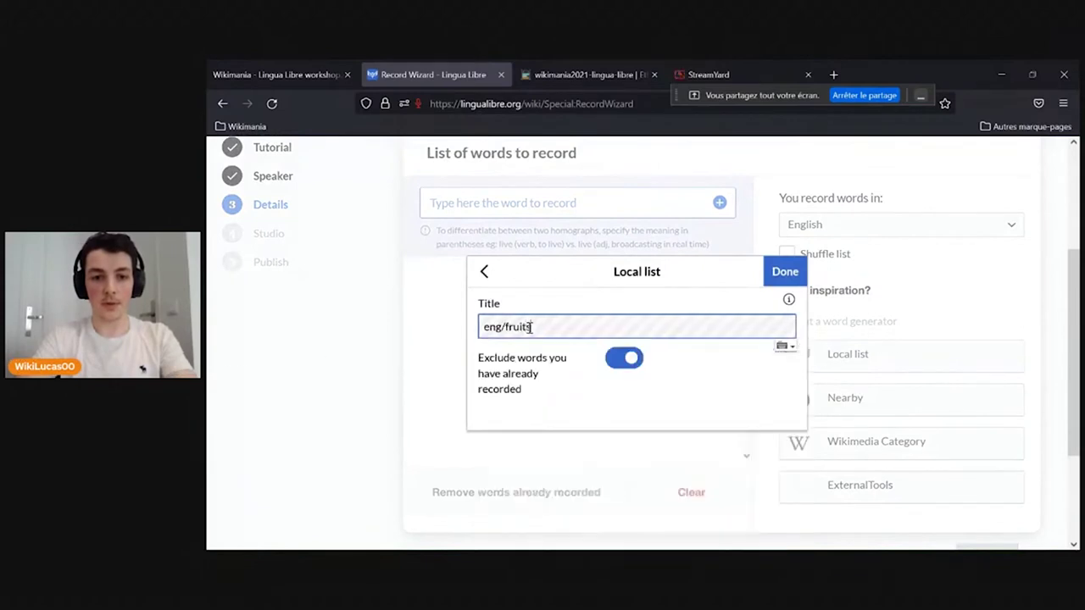
key(BackSpace)
key(BackSpace)
key(BackSpace)
key(BackSpace)
key(BackSpace)
key(BackSpace)
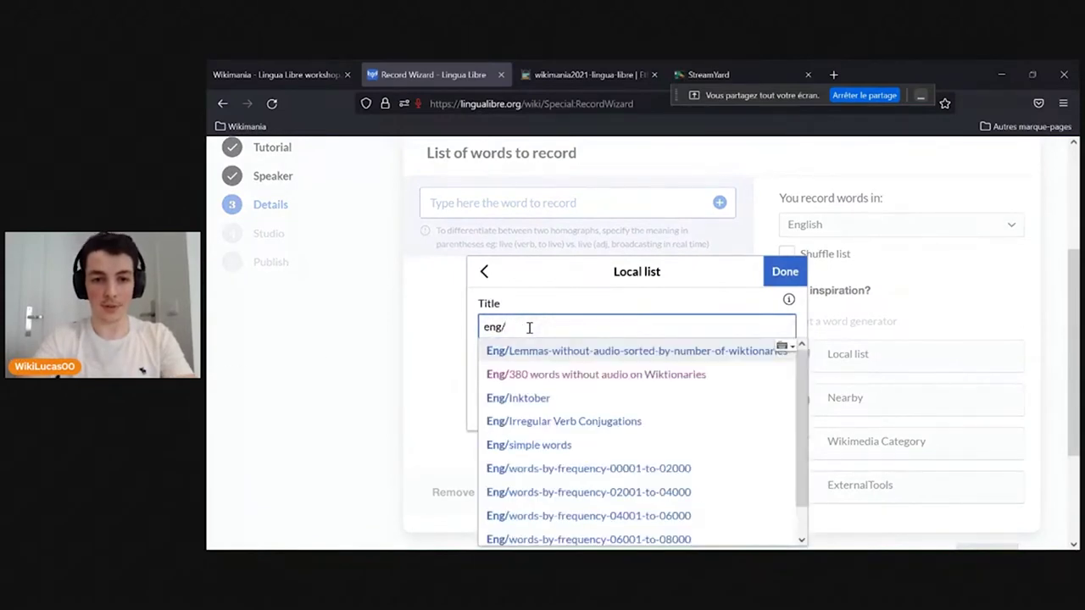
click(549, 350)
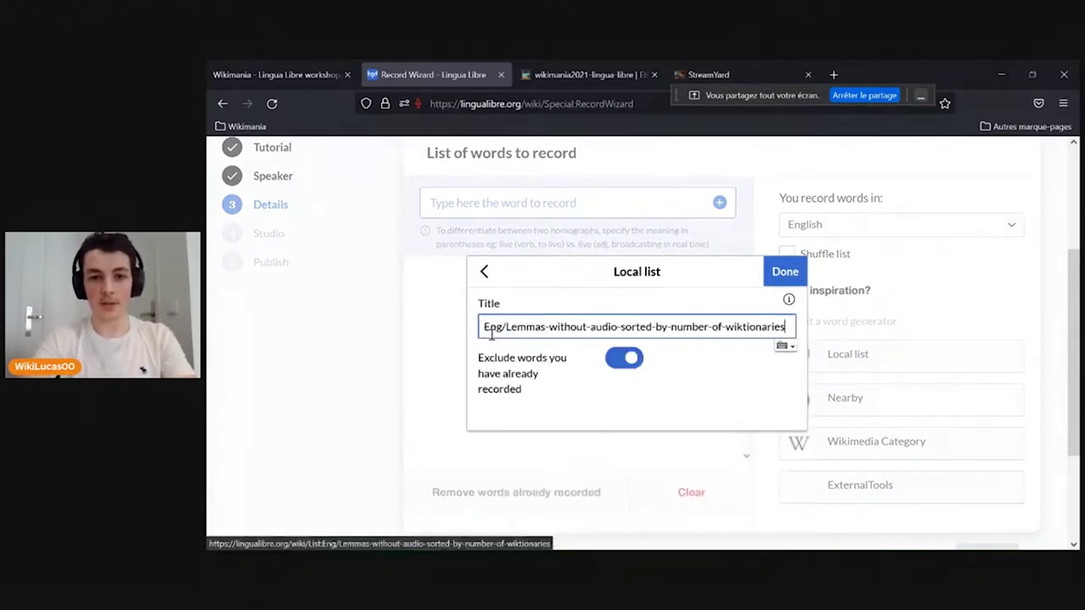
drag(506, 326, 788, 326)
click(788, 327)
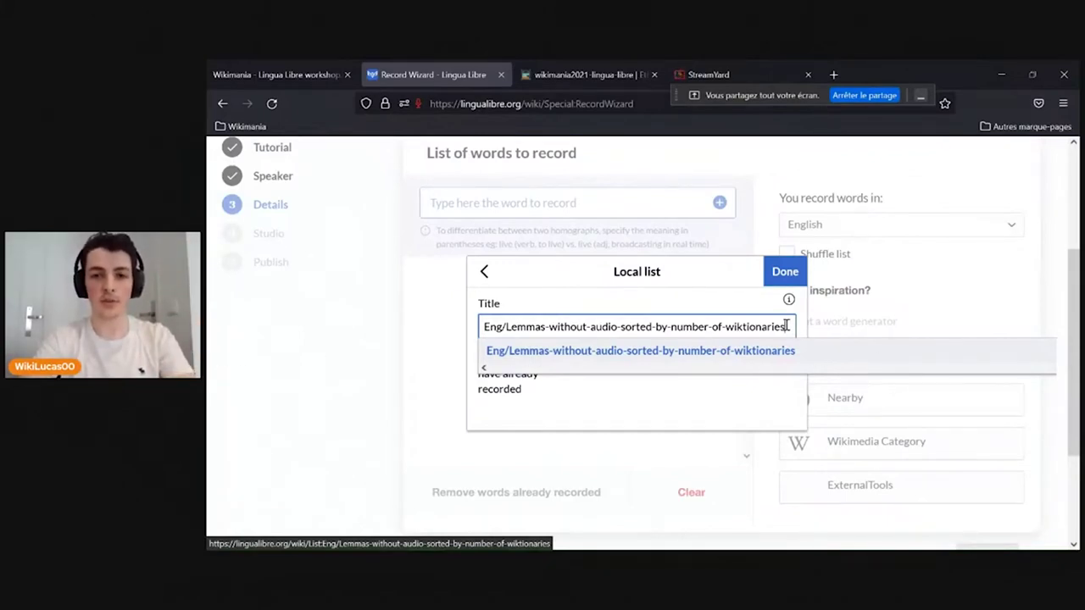
click(785, 271)
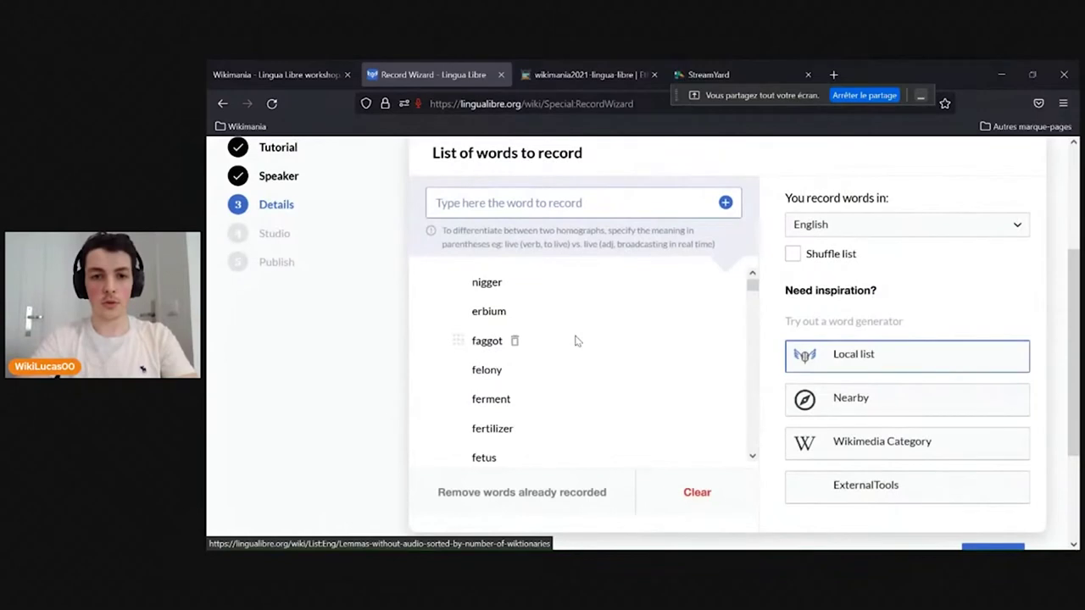
Look through the lemmas loaded from the local list and clear the list of words to record
scroll(575, 341, down, 3)
scroll(576, 340, down, 10)
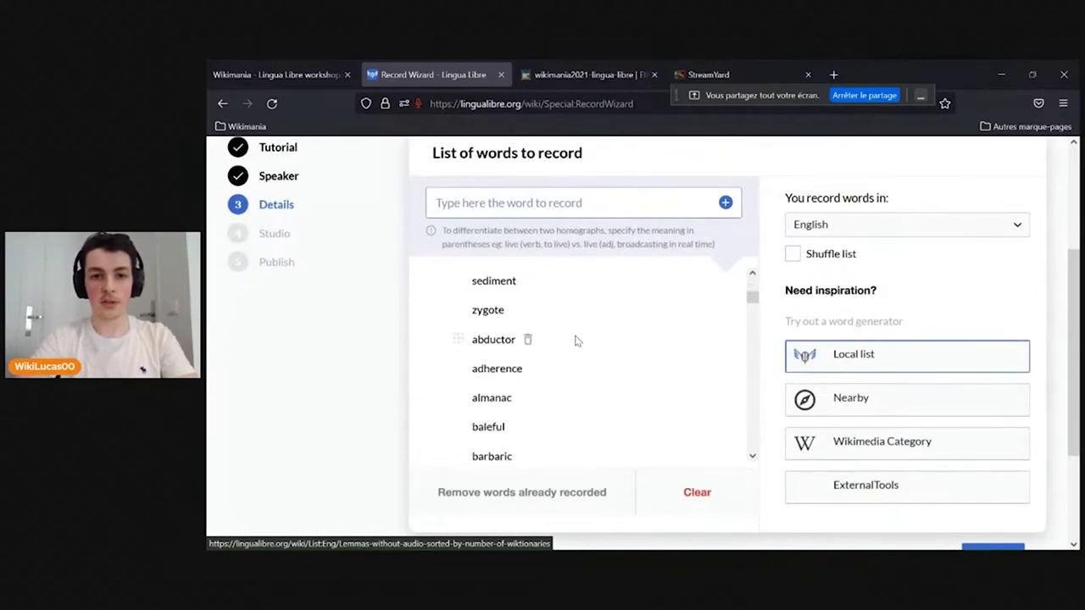
scroll(576, 340, down, 15)
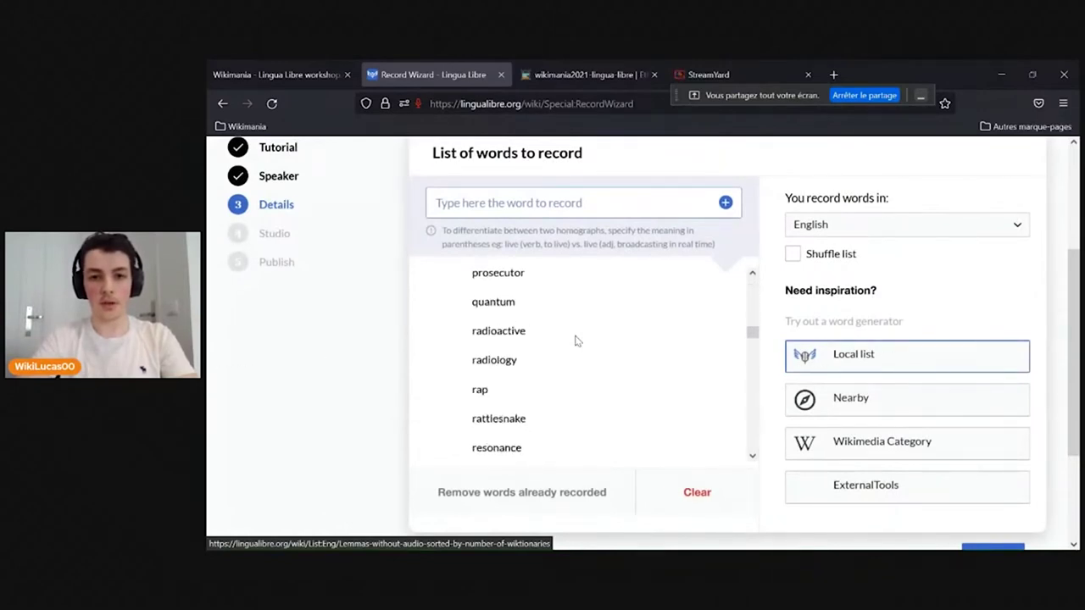
scroll(576, 341, down, 15)
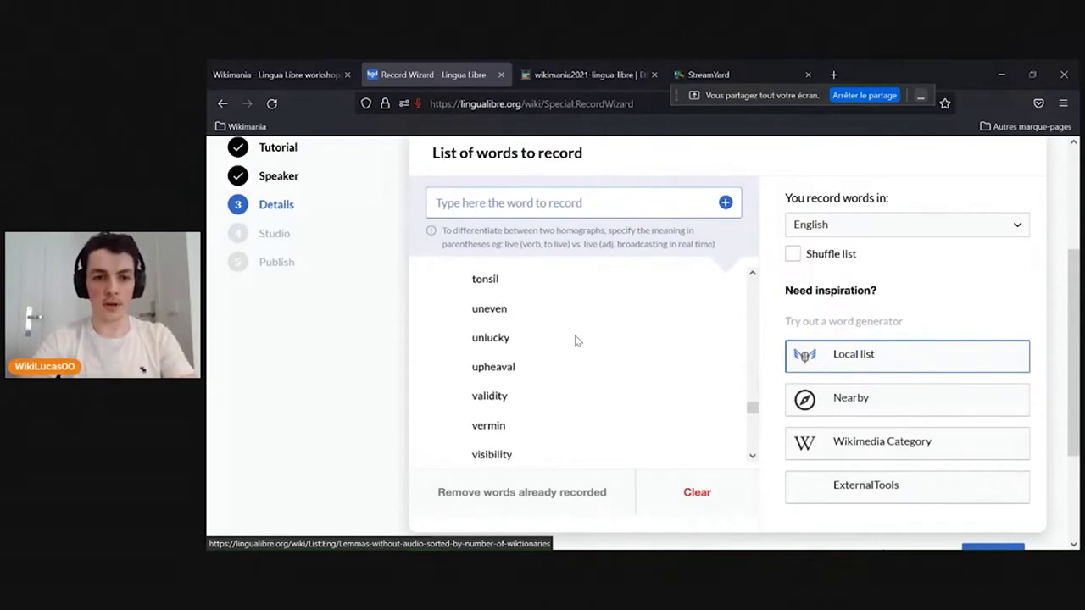
scroll(575, 340, down, 10)
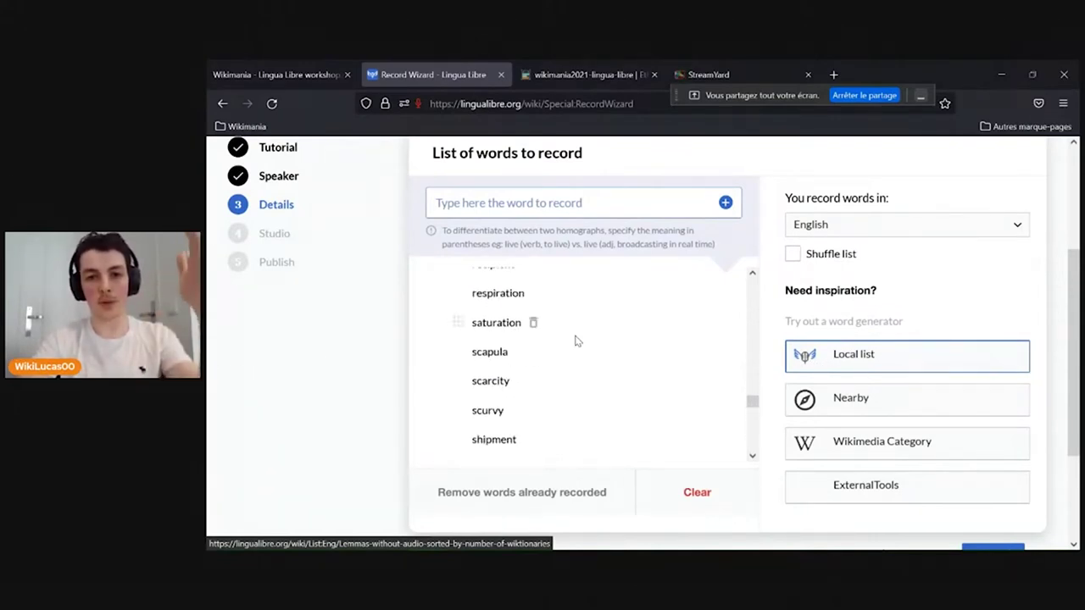
scroll(576, 341, up, 2)
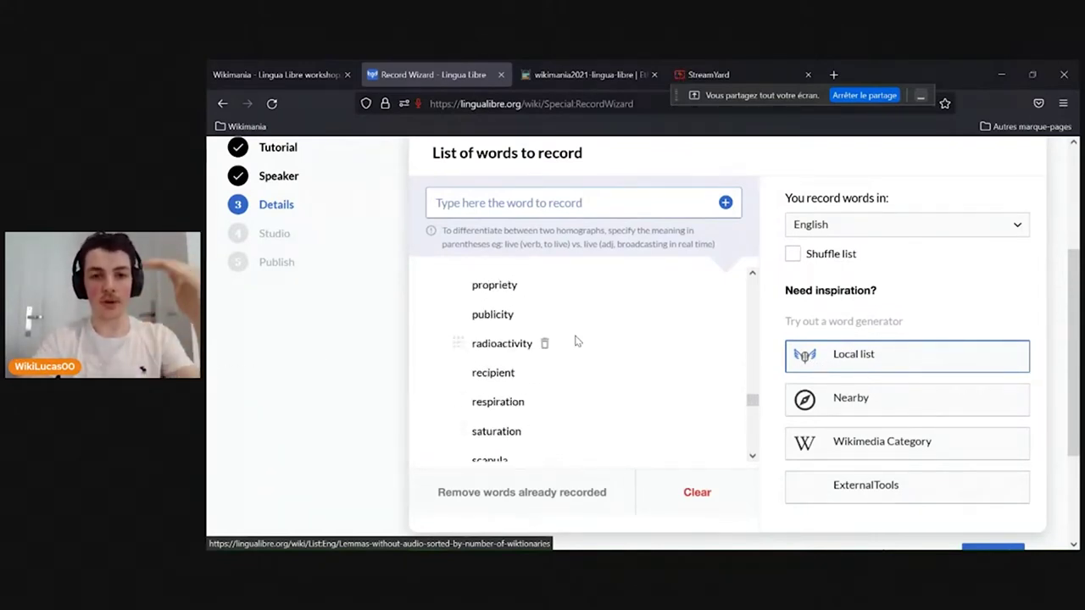
scroll(576, 341, down, 2)
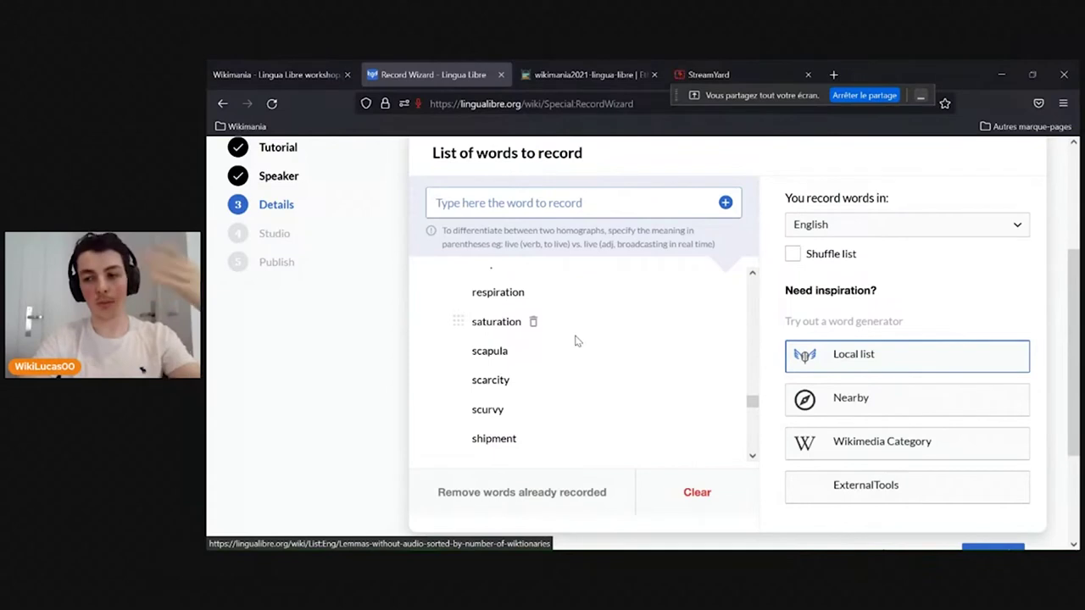
scroll(575, 340, up, 15)
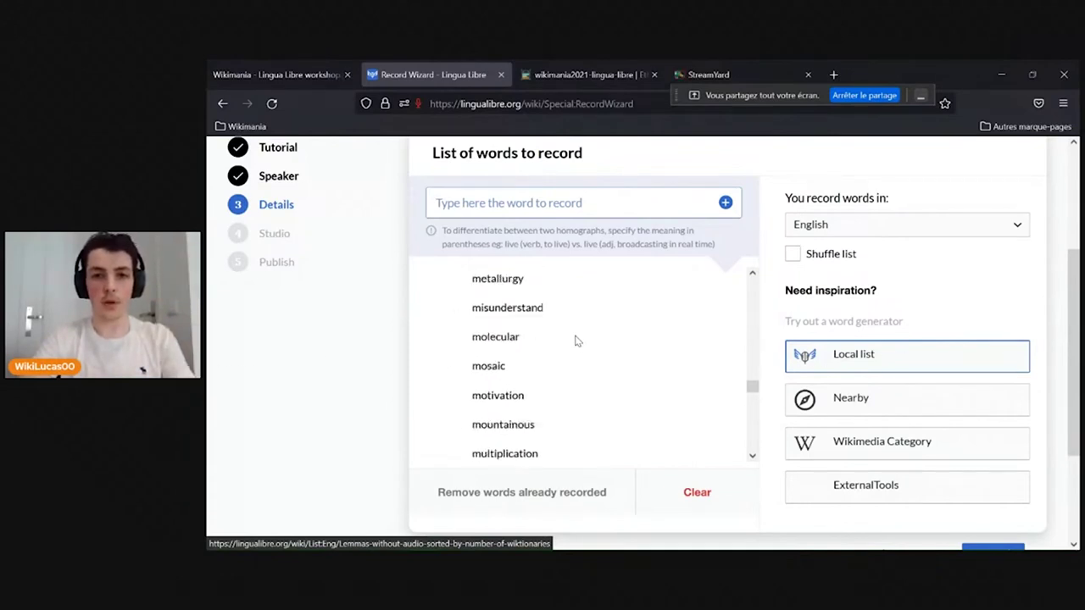
scroll(574, 341, up, 10)
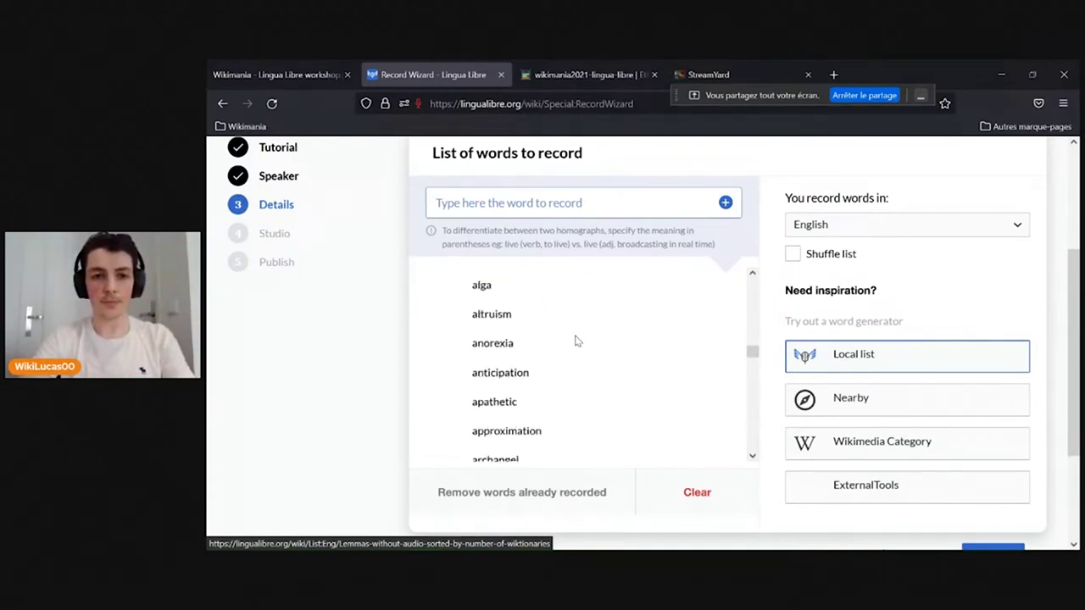
scroll(575, 340, down, 4)
scroll(574, 340, down, 3)
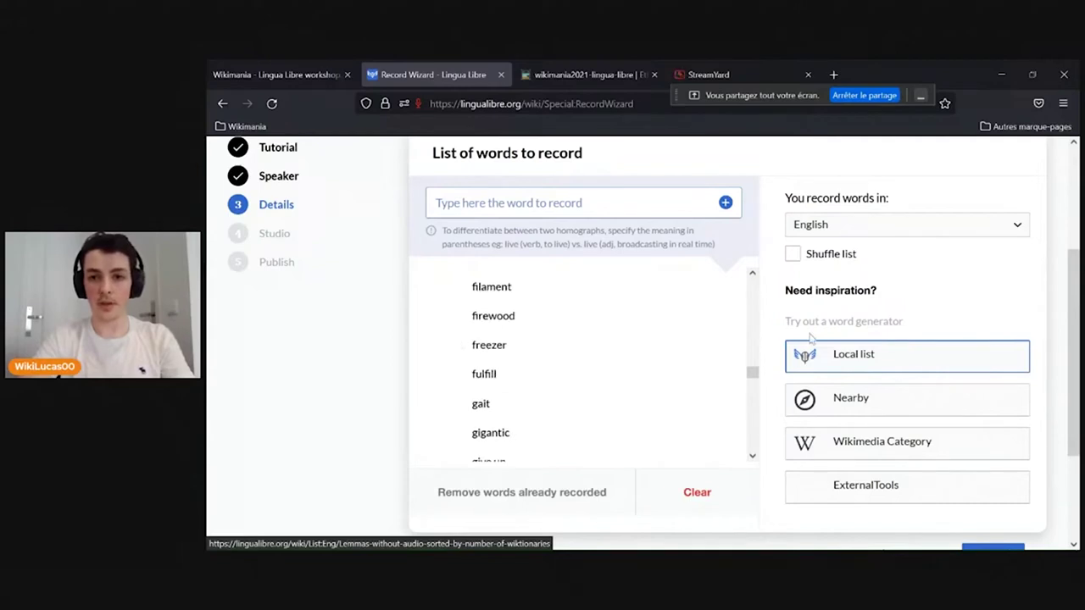
click(661, 497)
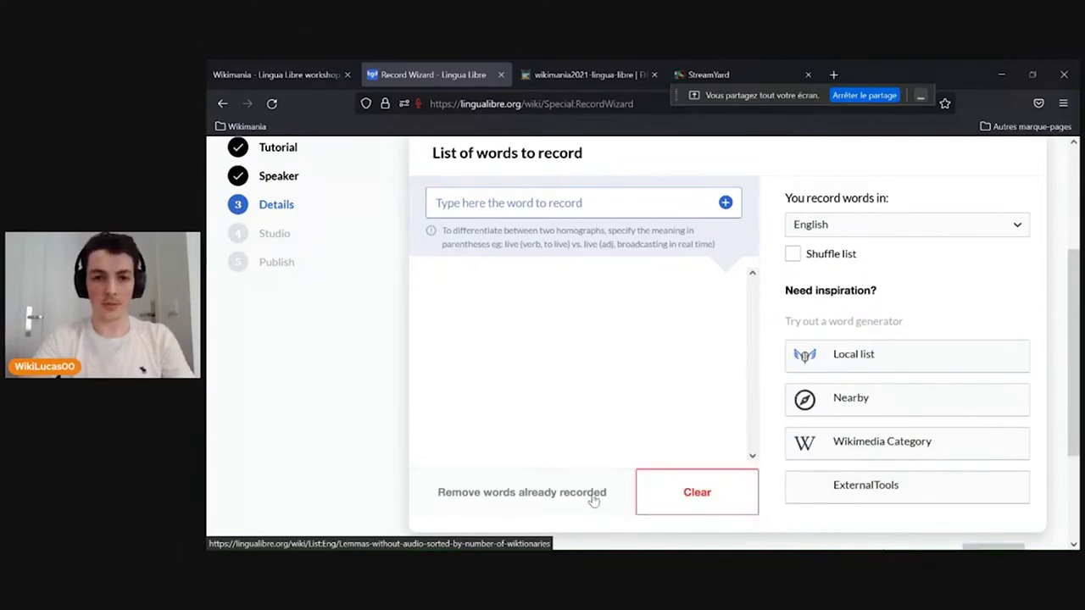
Examine the coordinate, word number and source options of the Nearby word generator and leave it without generating words
scroll(899, 319, down, 1)
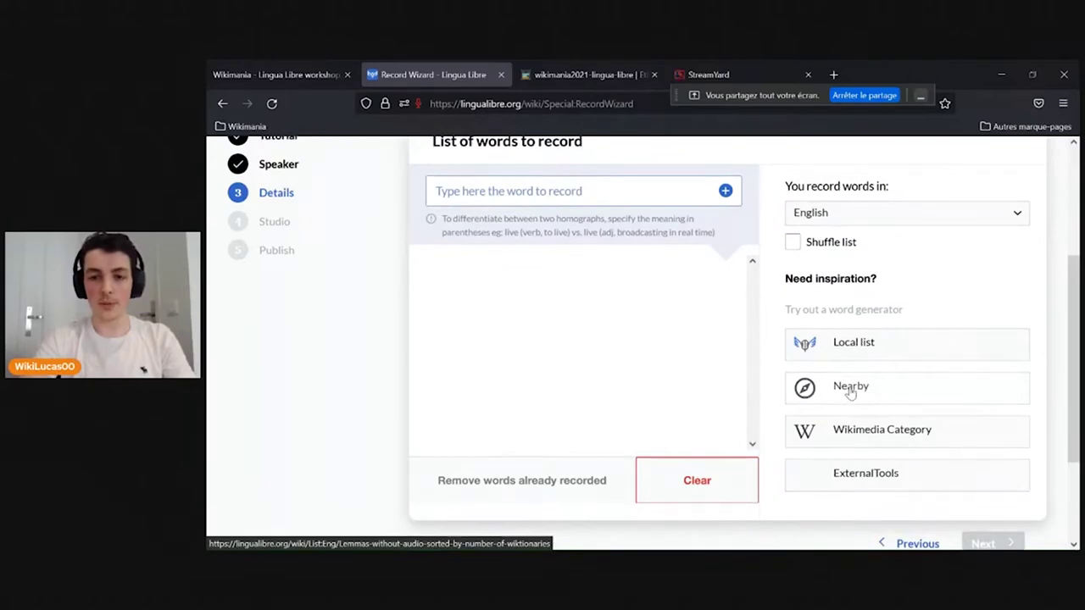
click(851, 389)
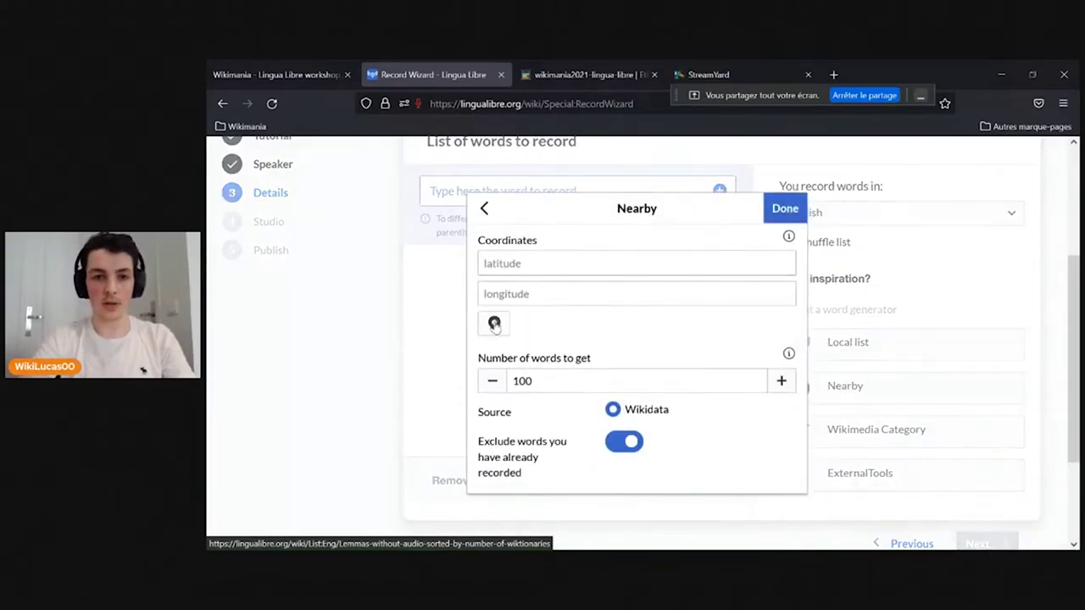
scroll(644, 300, up, 1)
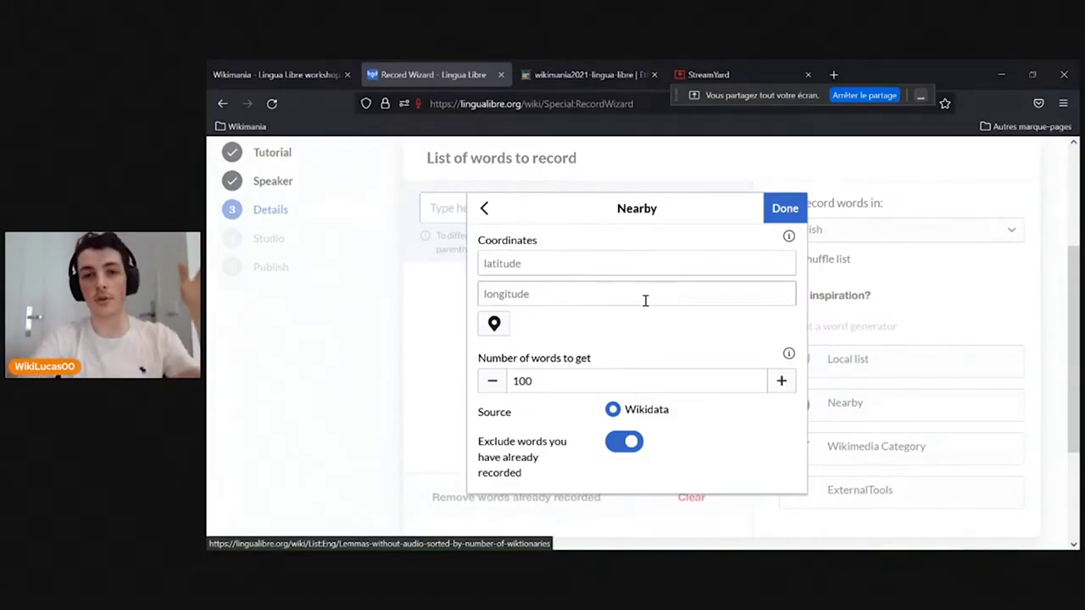
click(484, 209)
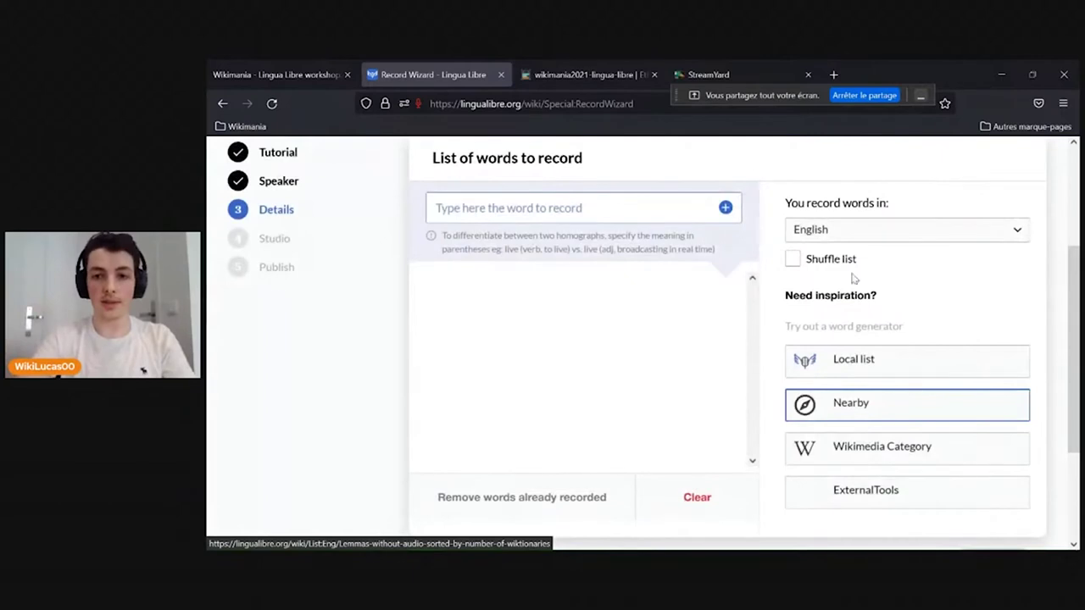
Generate 20 words from the English Wikipedia category ":Category:Linguistics" with the Wikimedia Category word generator
scroll(950, 300, down, 1)
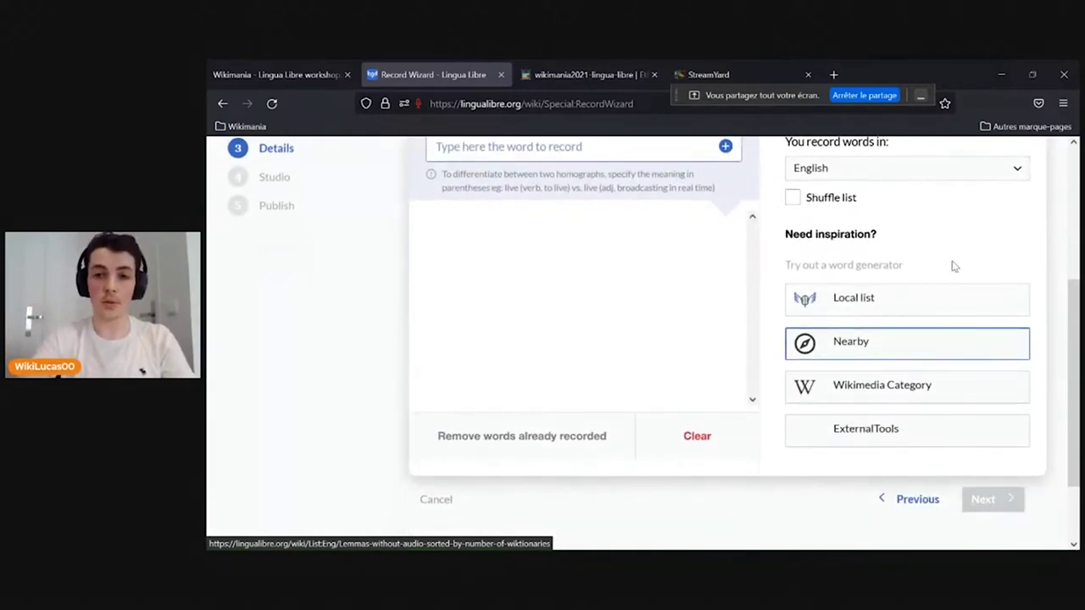
click(863, 388)
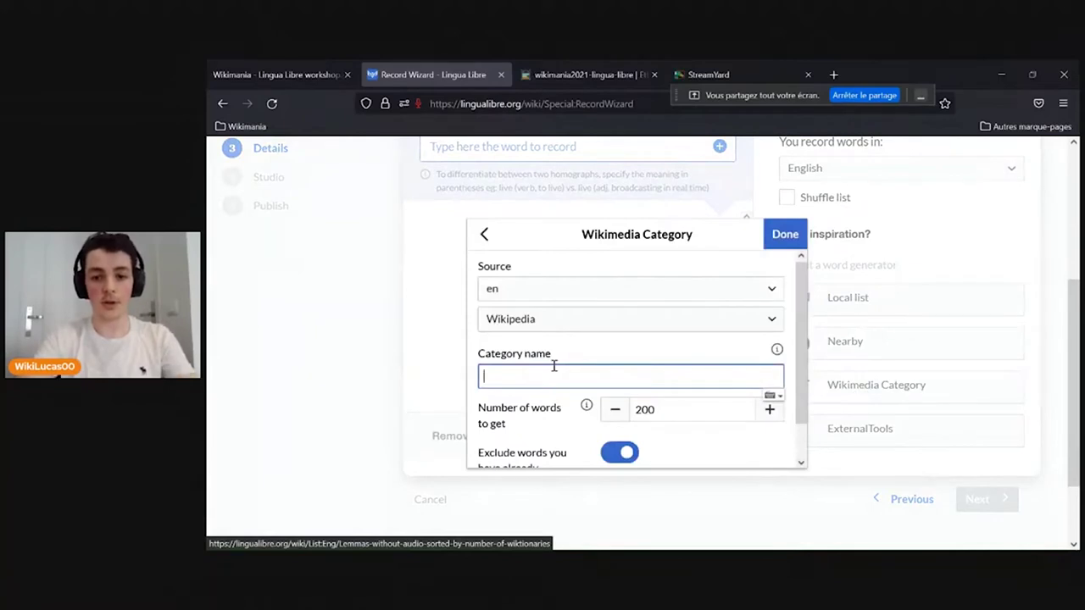
text(:Categ)
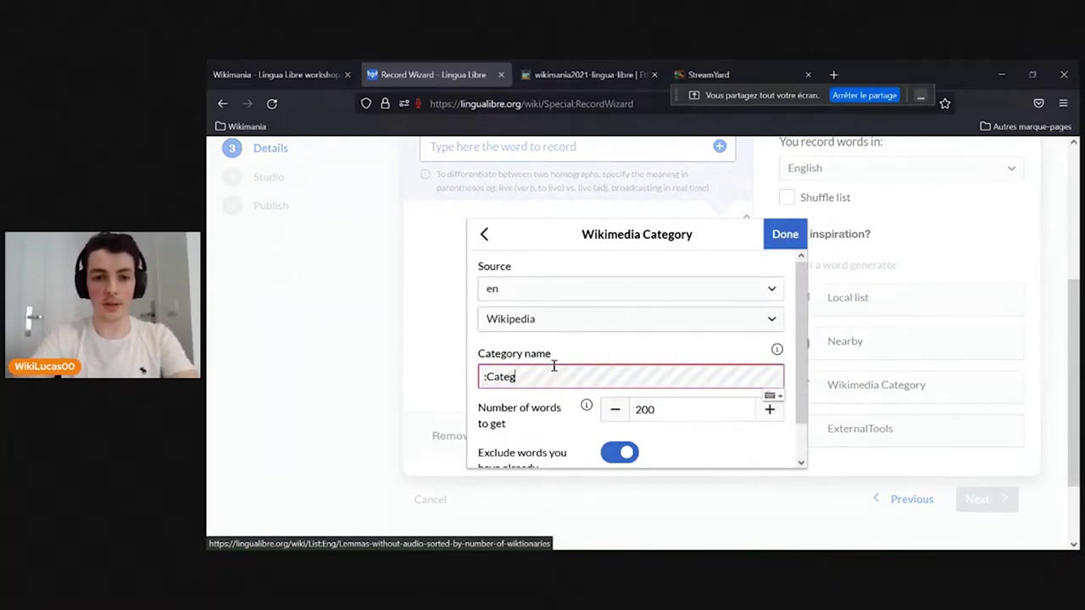
text(ory:Linguistic)
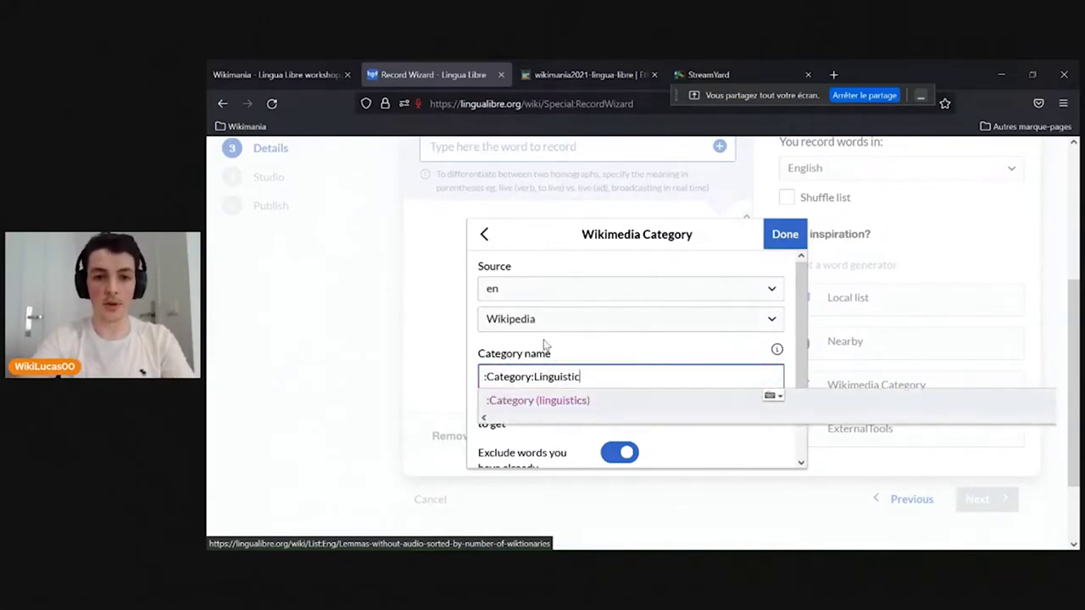
text(s)
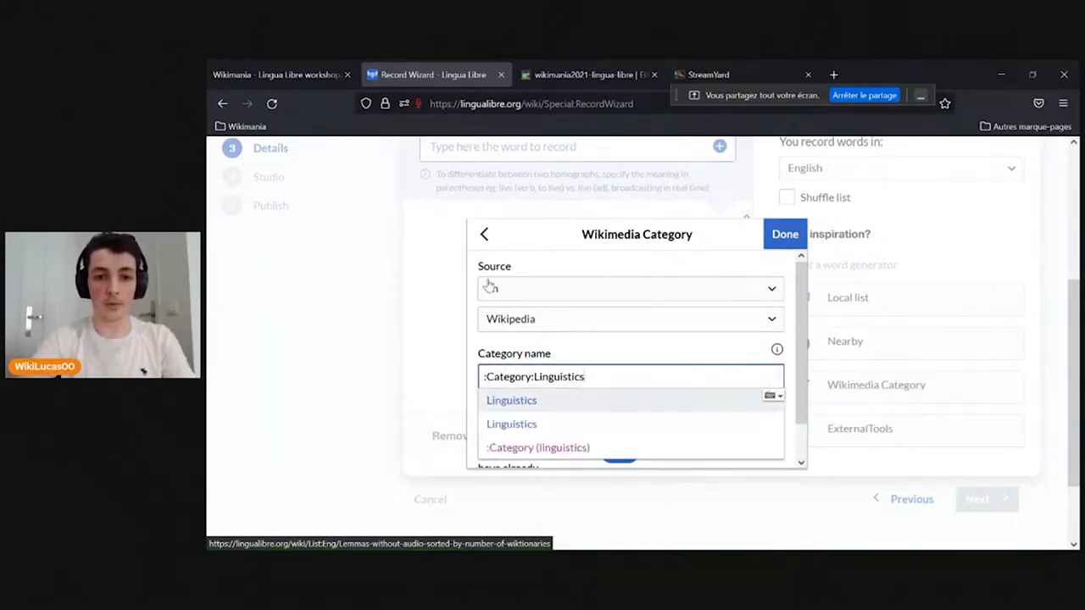
click(545, 293)
click(545, 266)
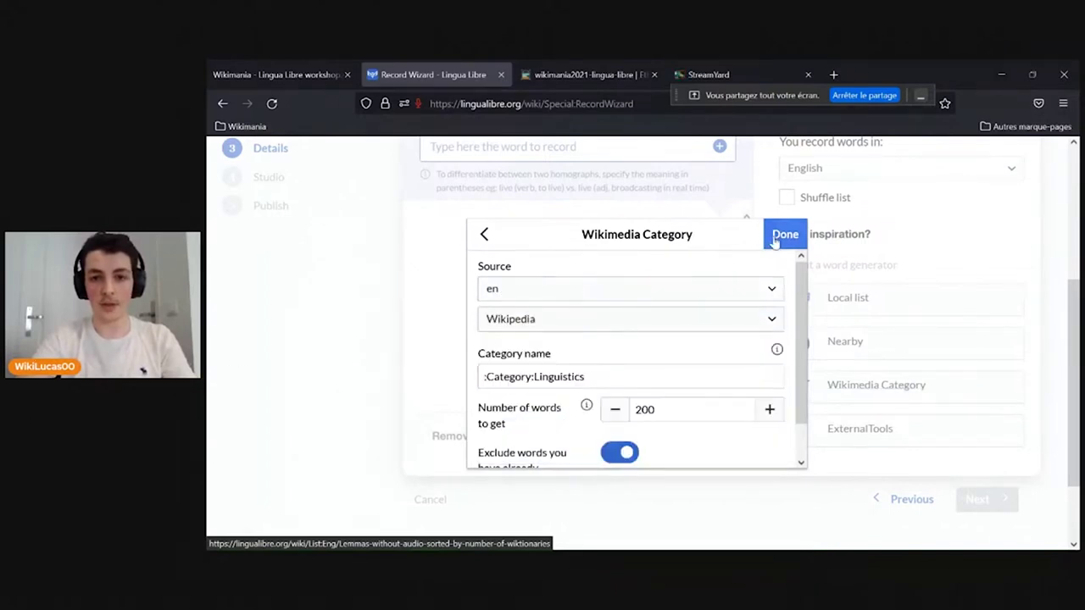
click(677, 409)
key(BackSpace)
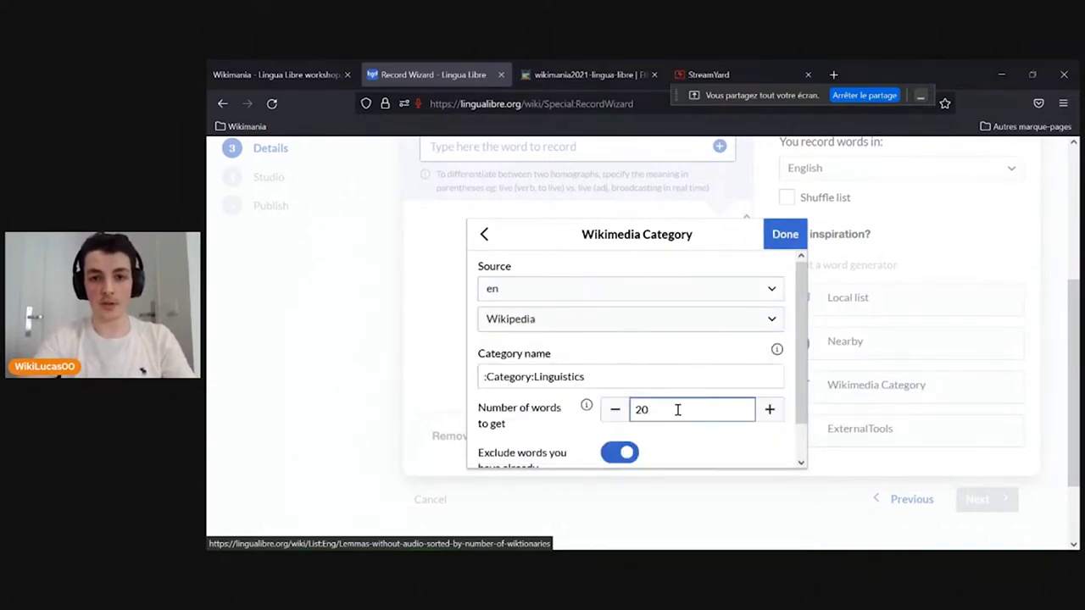
click(780, 235)
Review the generated linguistics words and the category generator's settings, and clear the list of words to record
scroll(545, 311, down, 5)
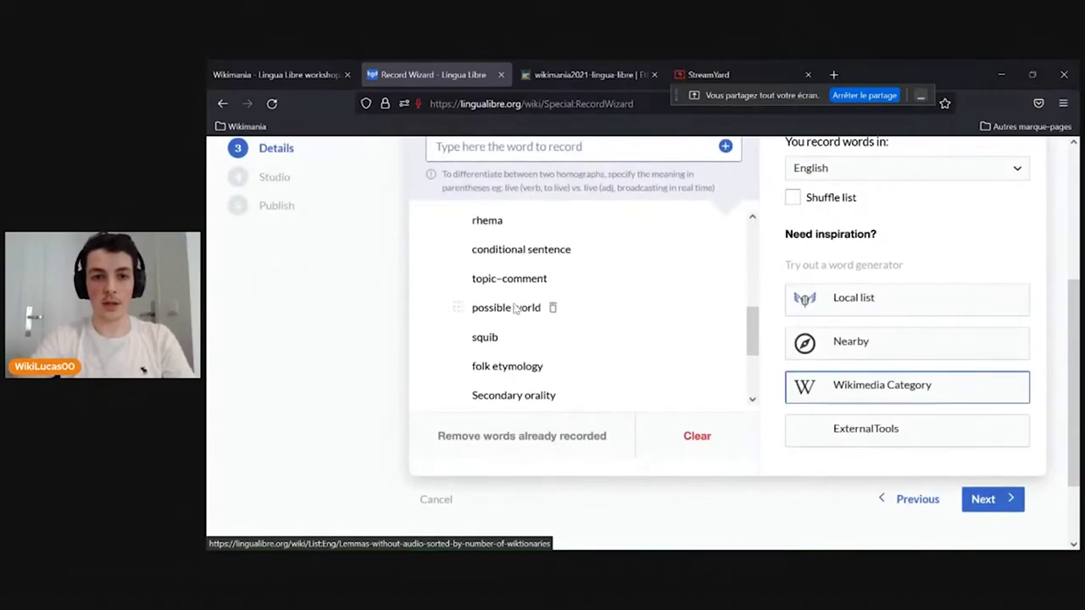
scroll(351, 304, up, 4)
scroll(384, 314, down, 2)
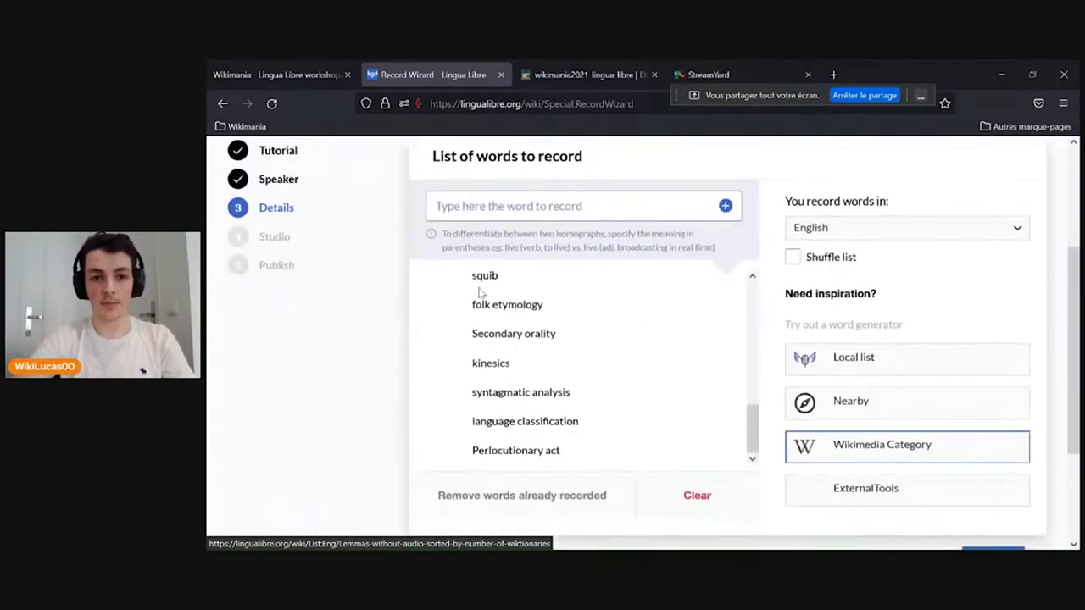
scroll(652, 358, up, 3)
scroll(404, 363, down, 1)
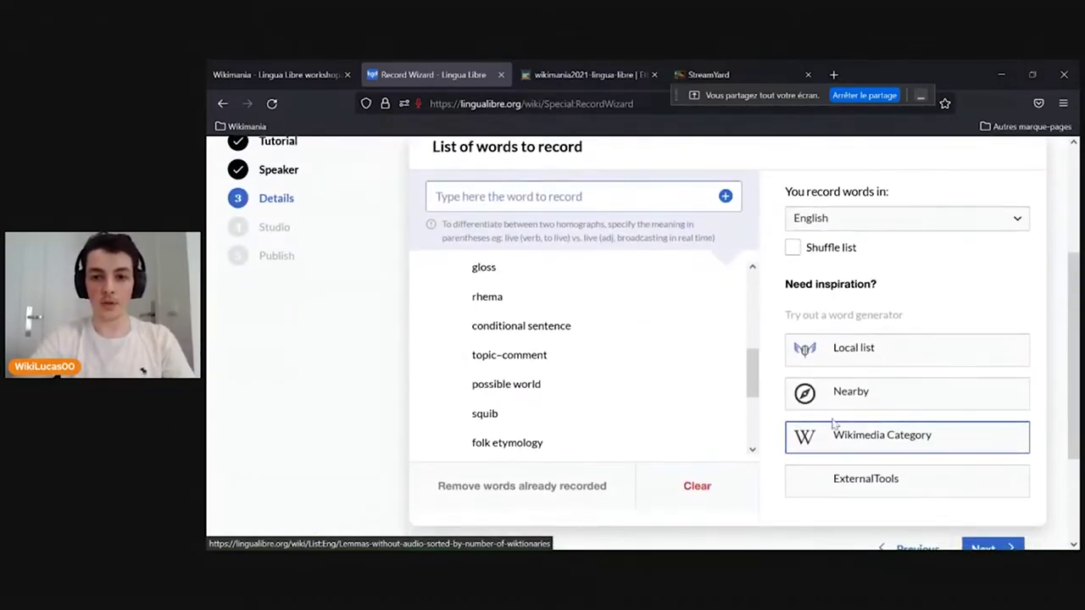
click(834, 430)
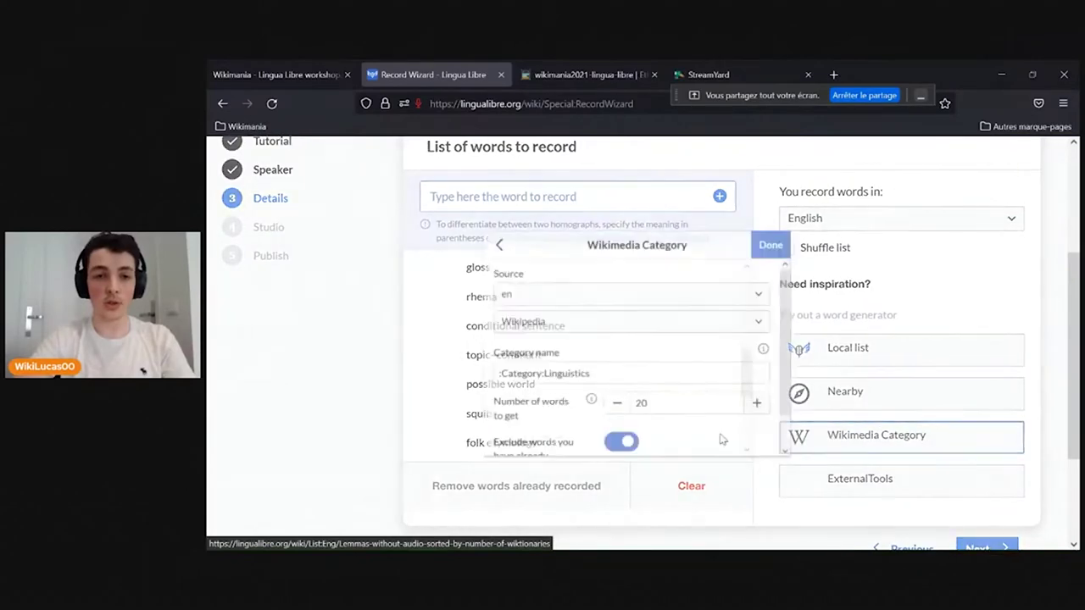
click(770, 243)
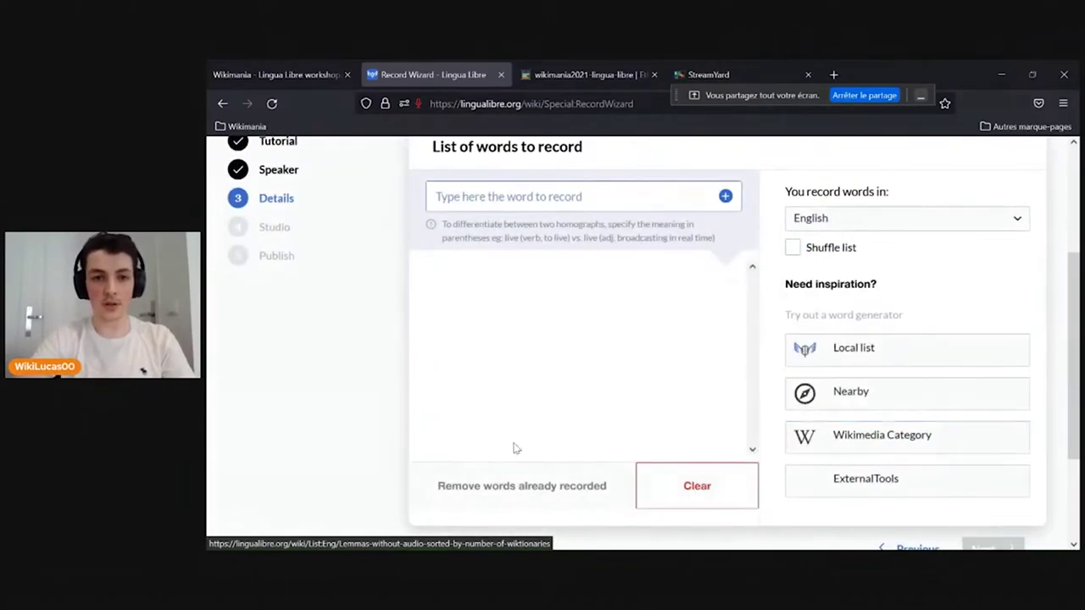
Add the words "apple" and "cherry" to the list of words to record
click(512, 195)
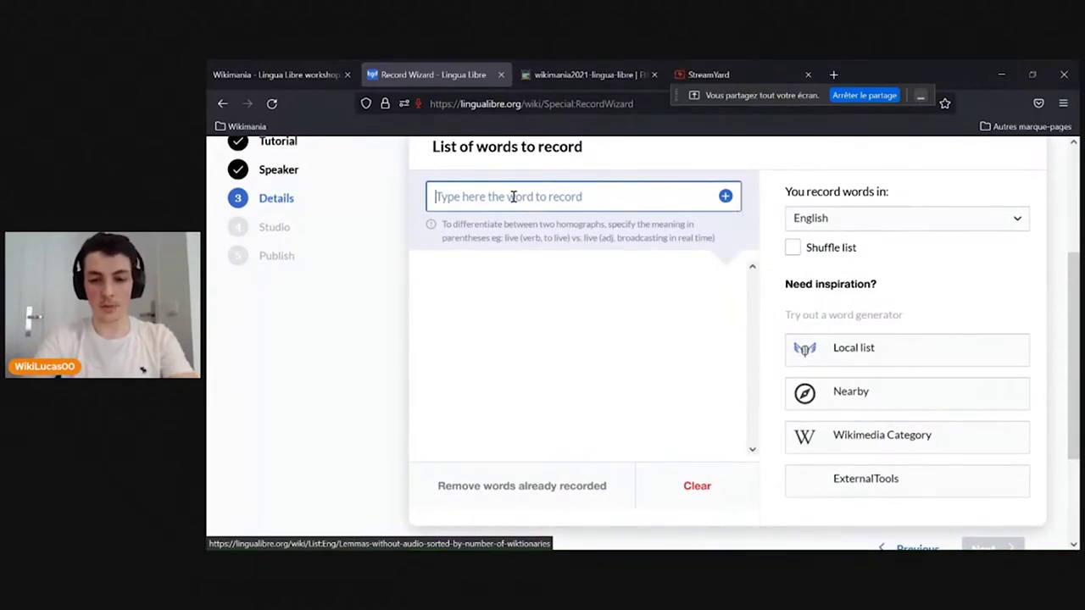
text(apple)
key(Return)
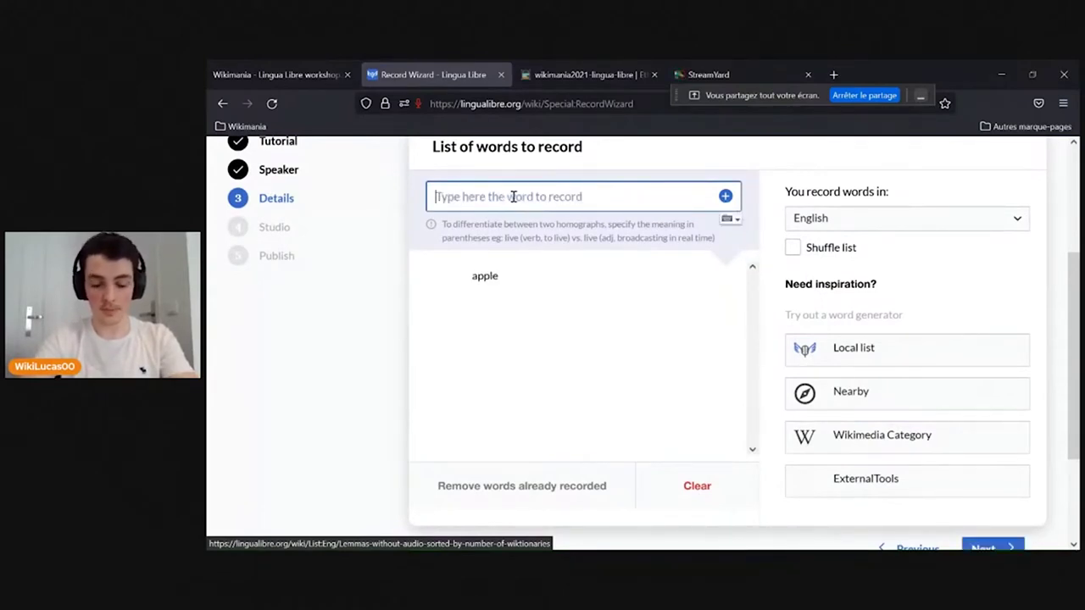
text(cherry)
key(Return)
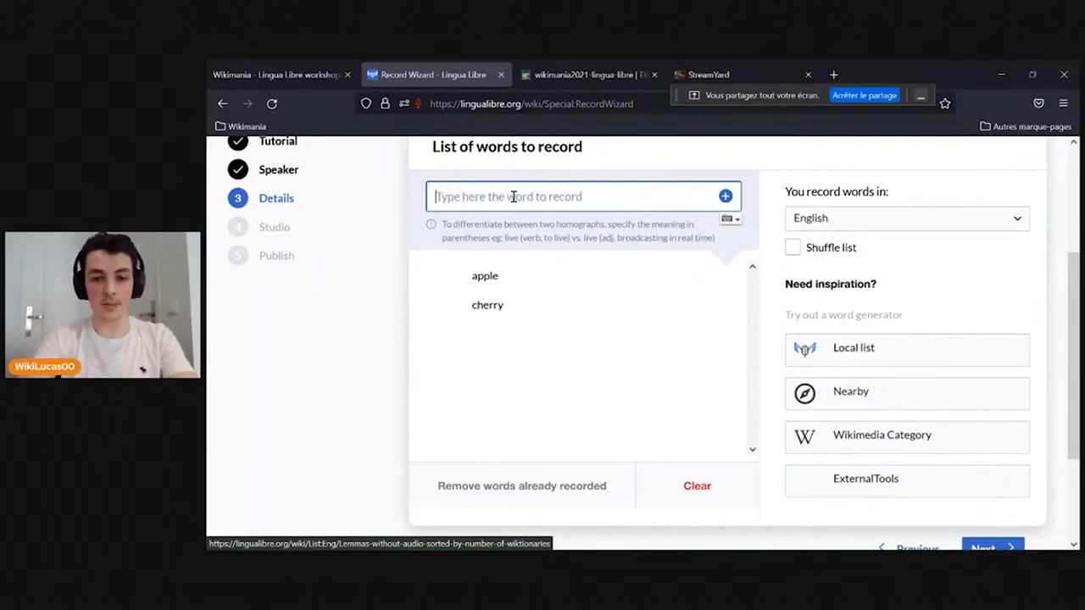
Add the words "orange", "lemon", "lime" and "pineapple" to the list of words to record
text(orange)
key(Return)
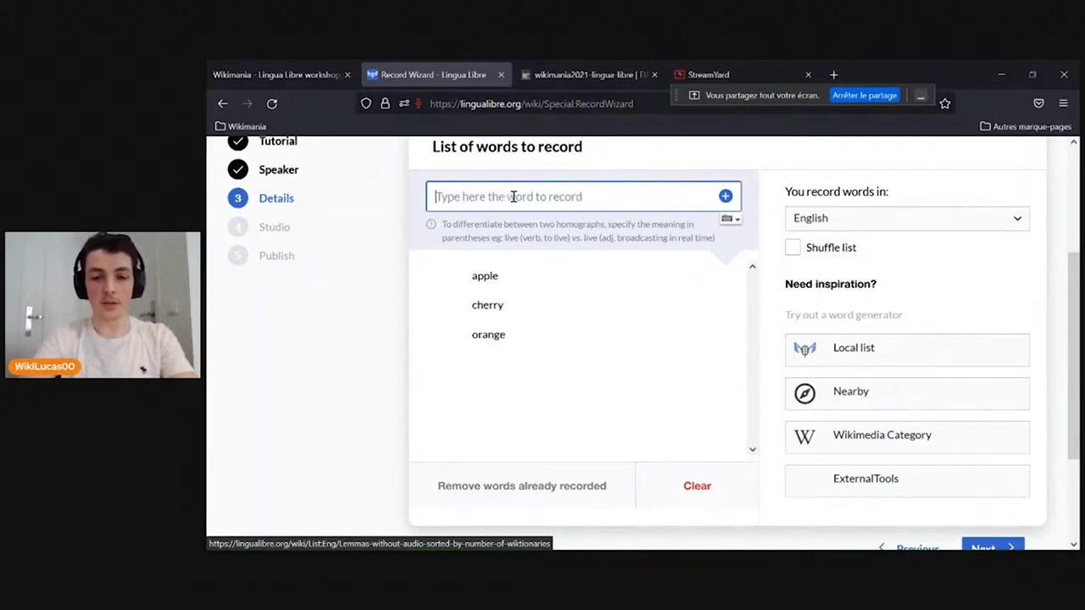
text(lemon)
key(Return)
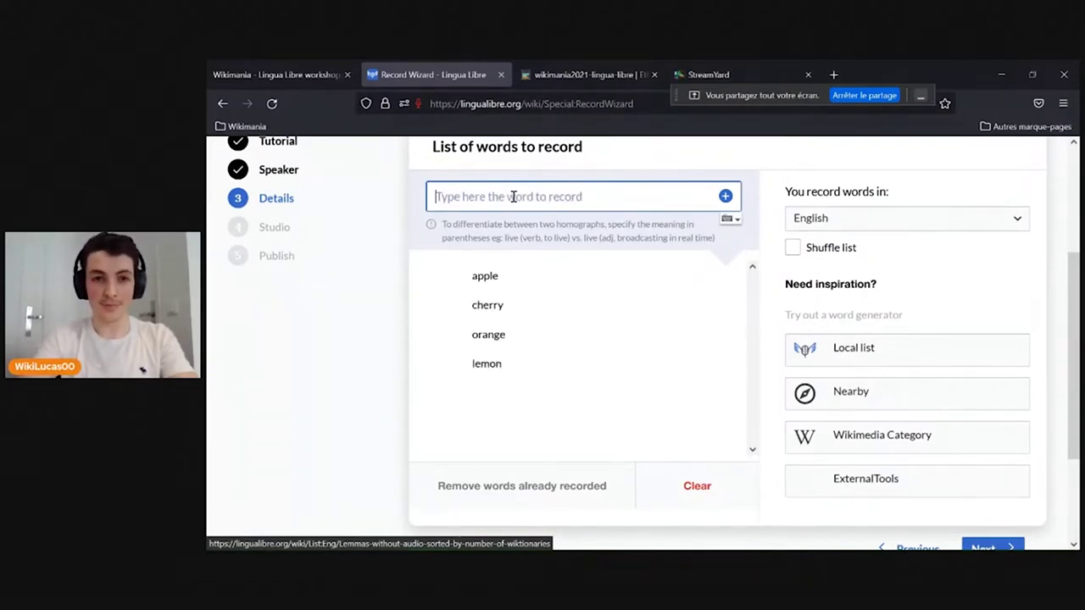
text(lime)
key(Return)
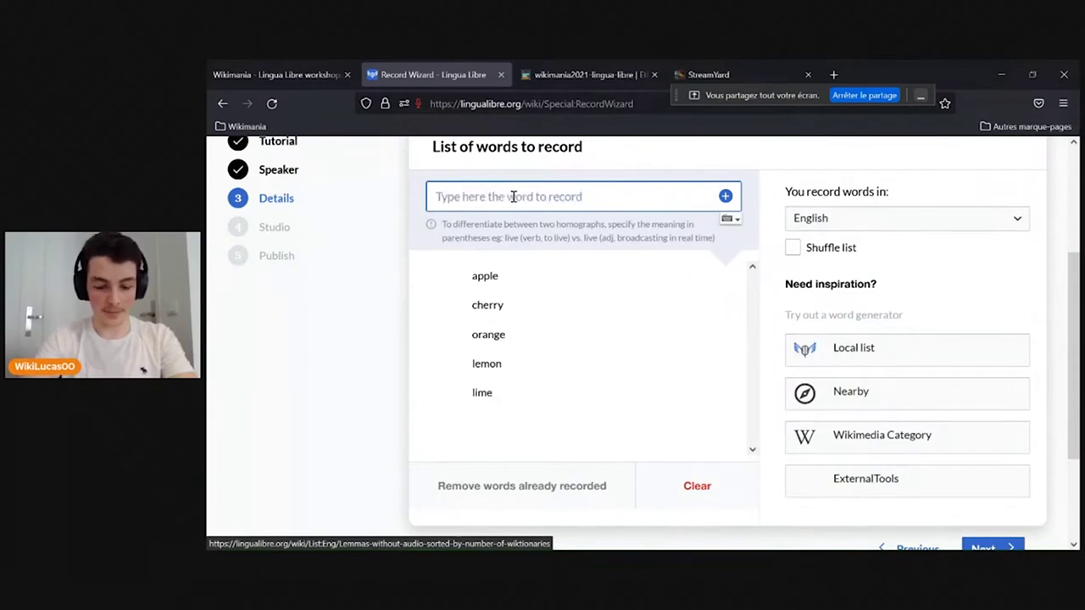
text(pinea)
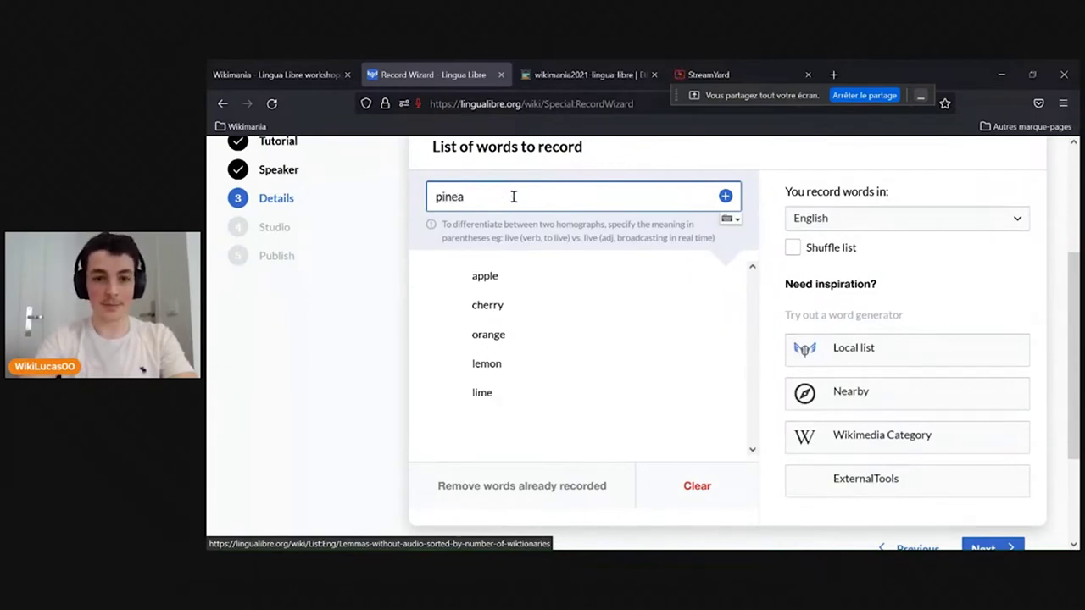
text(pple)
key(Return)
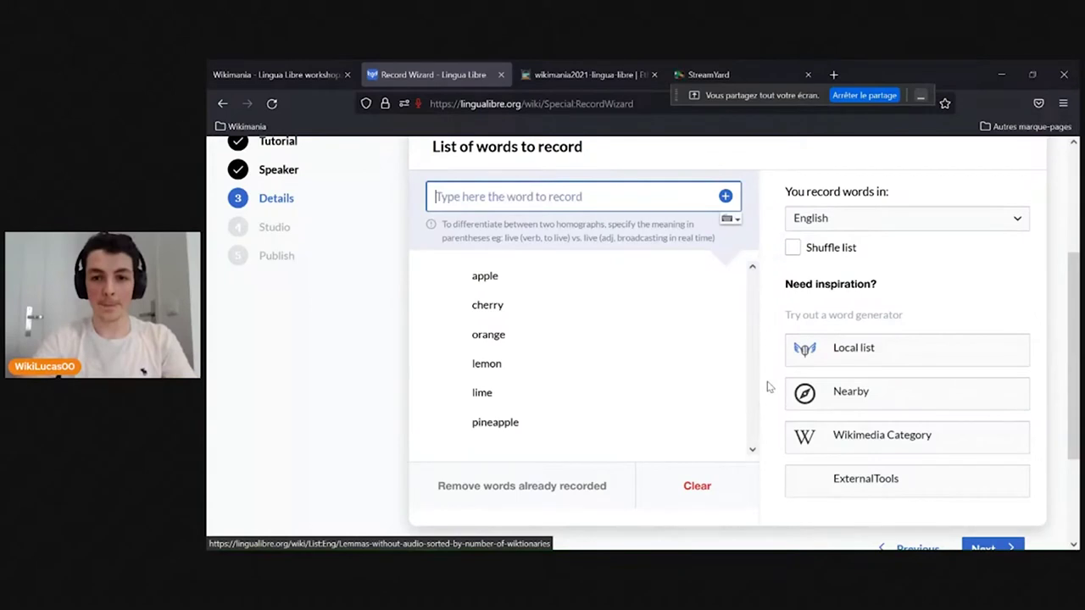
Enable shuffling of the list of words to record
scroll(770, 383, down, 1)
scroll(770, 383, up, 1)
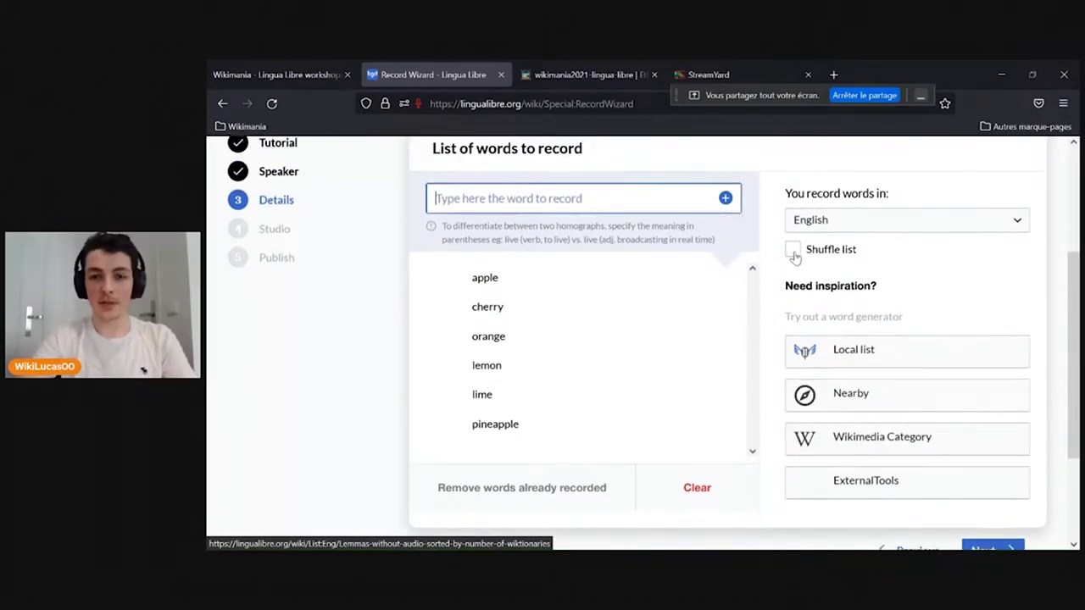
click(794, 252)
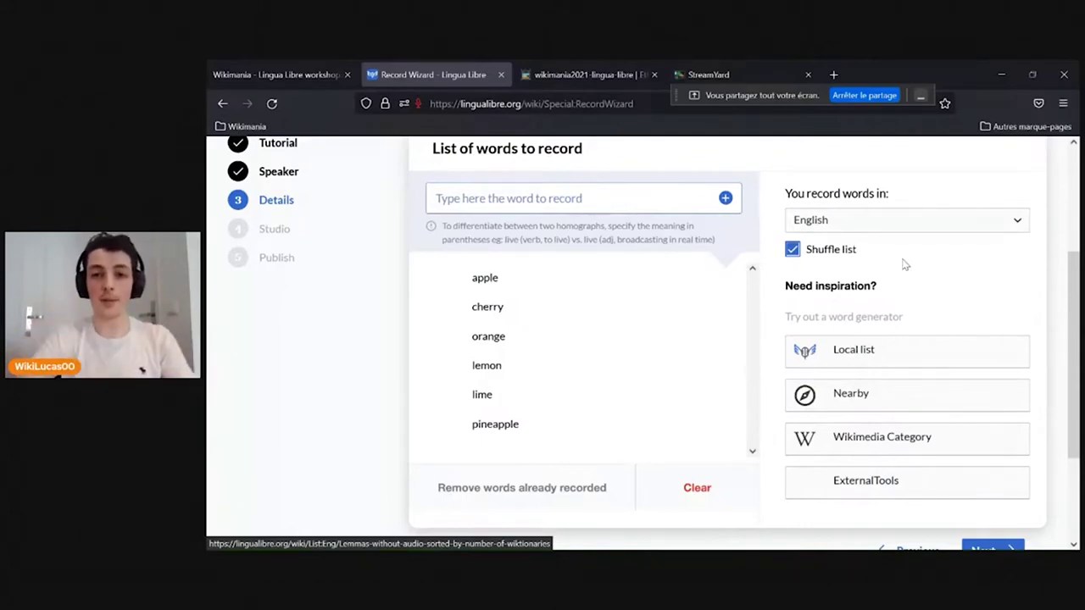
scroll(902, 263, down, 1)
scroll(906, 266, up, 1)
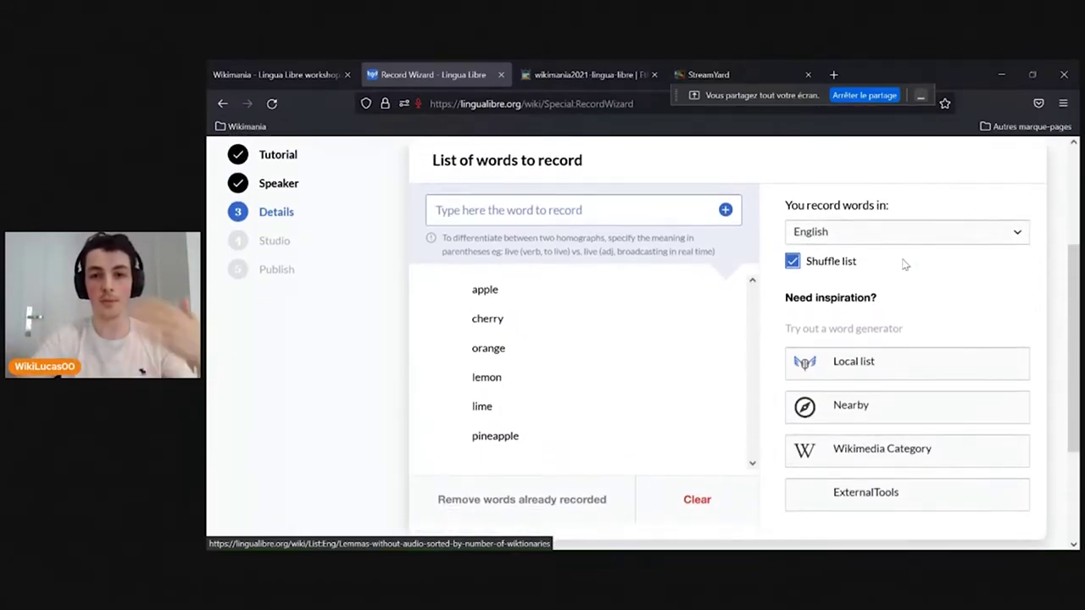
scroll(905, 265, down, 1)
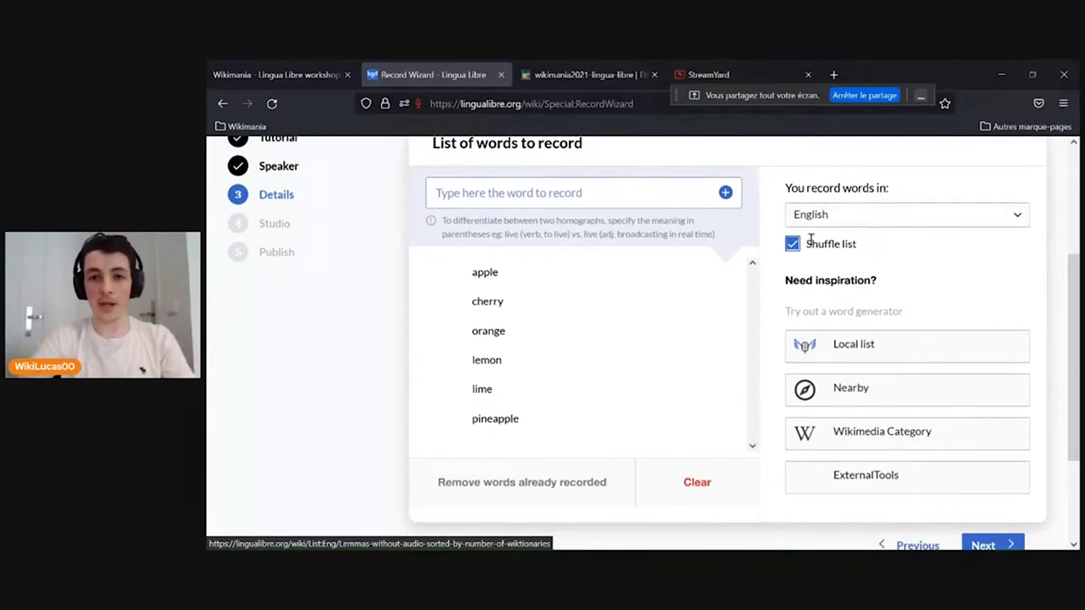
Review the languages available for recording words without changing the selected one
click(858, 222)
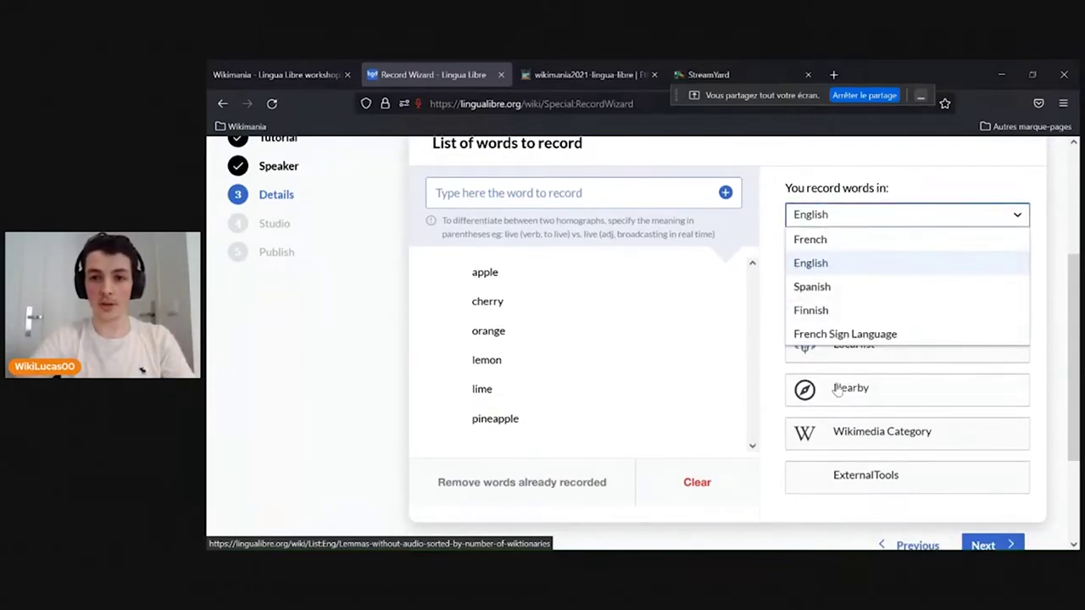
click(916, 183)
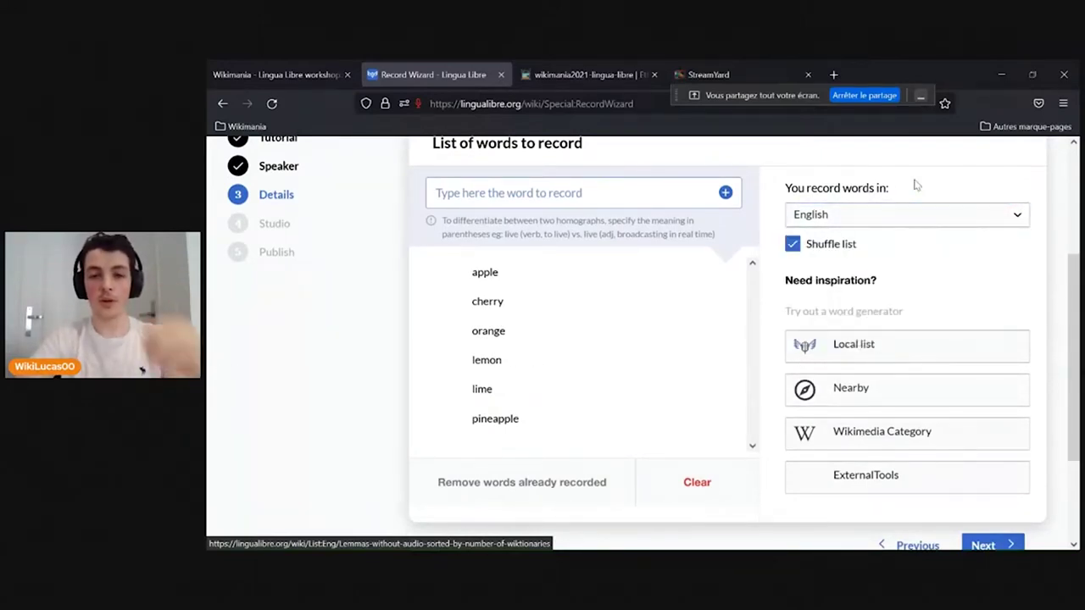
click(882, 221)
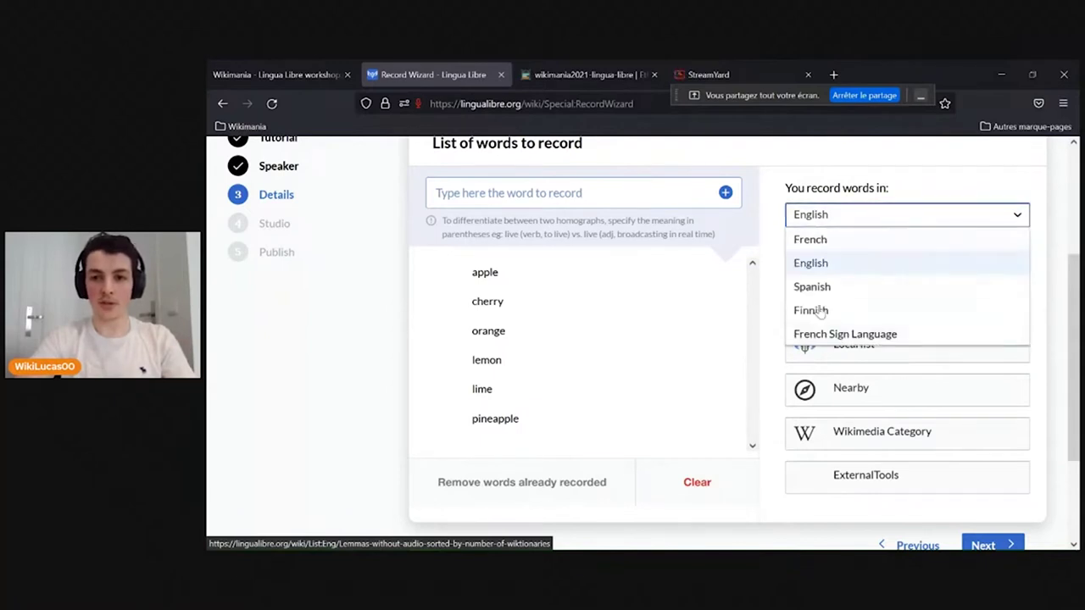
click(905, 202)
click(865, 226)
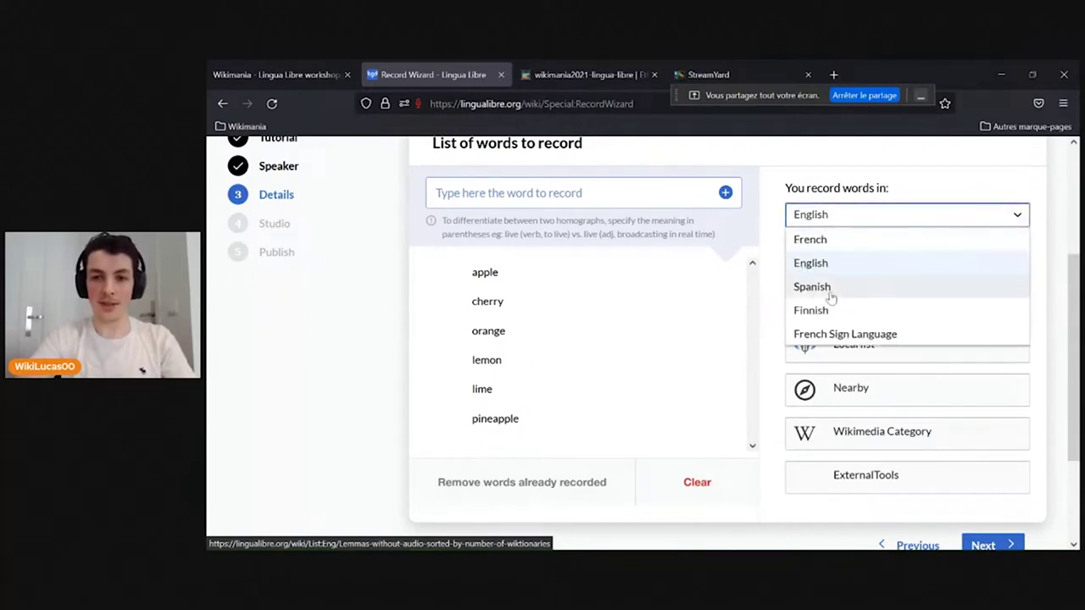
click(881, 193)
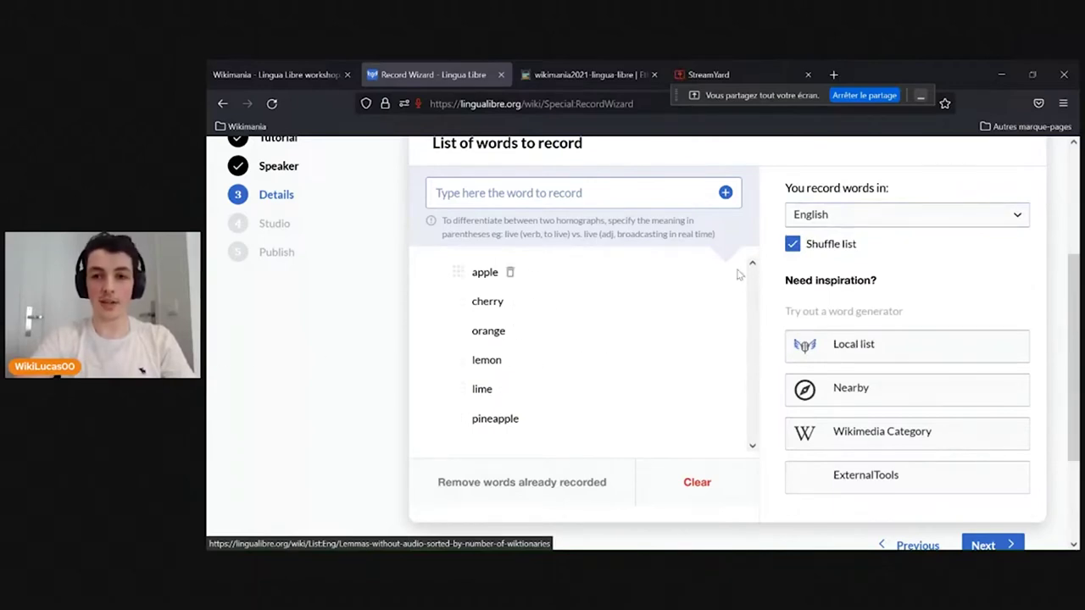
Switch the recording language to French and back to English
click(840, 222)
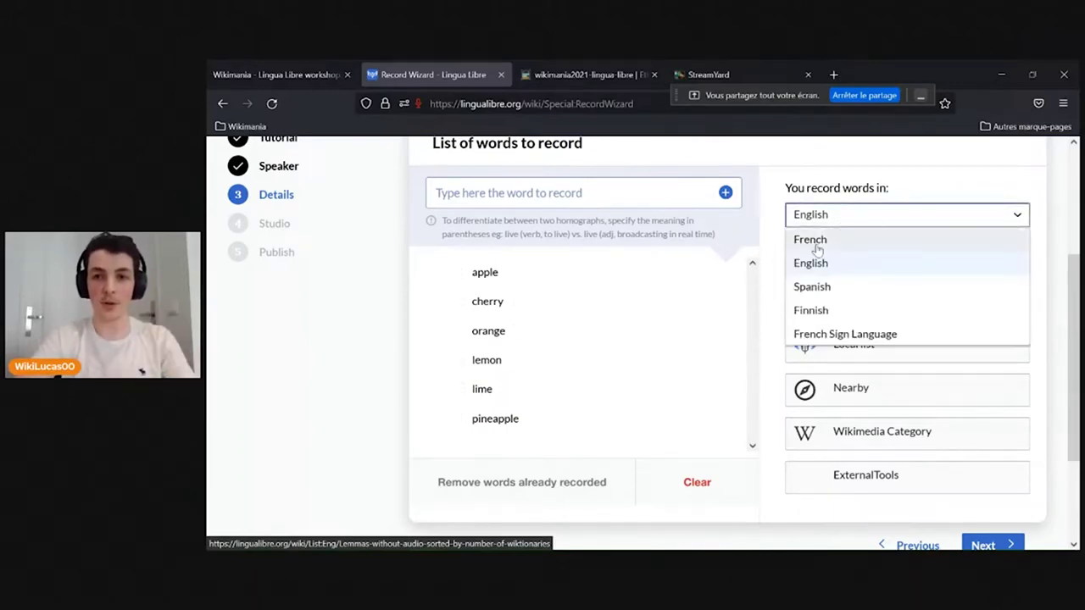
click(817, 240)
click(850, 220)
click(827, 262)
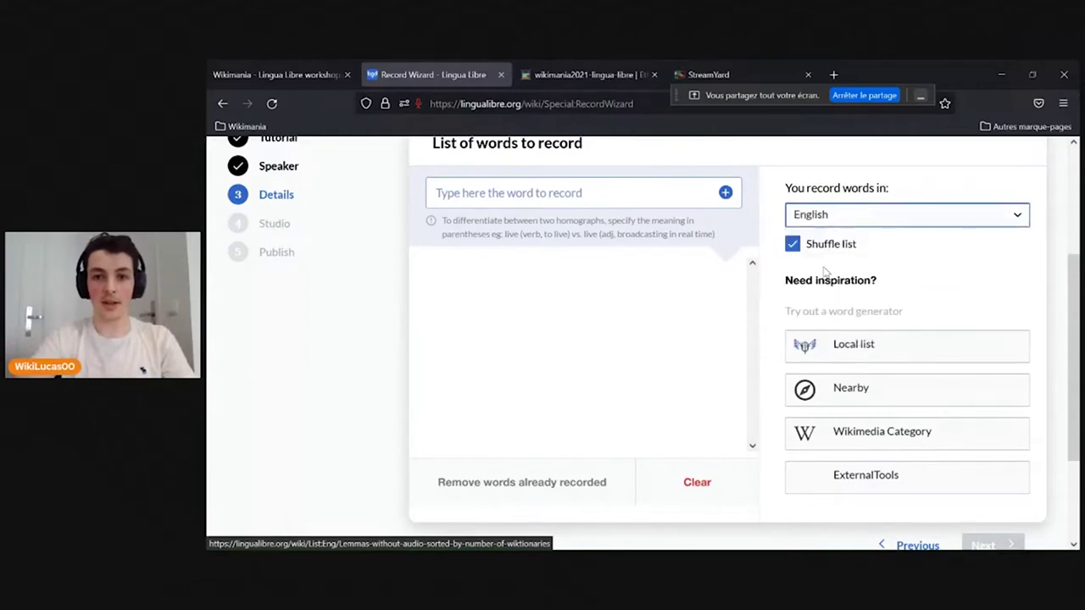
Add the words "apple", "cherry", "orange" and "grape" to the English list of words to record
click(521, 193)
text(apple)
key(Return)
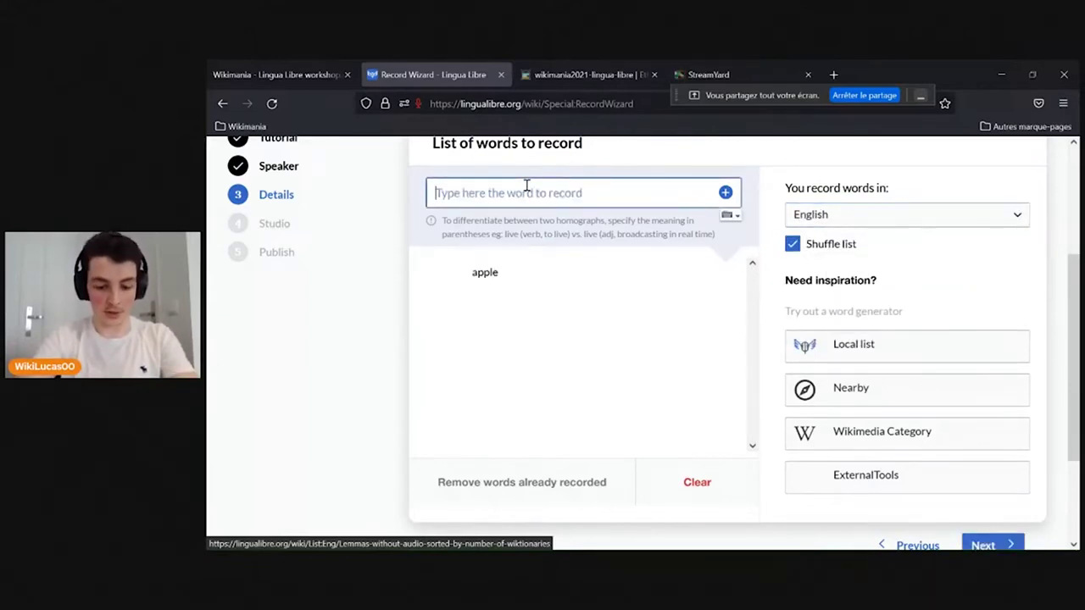
text(cherry)
key(Return)
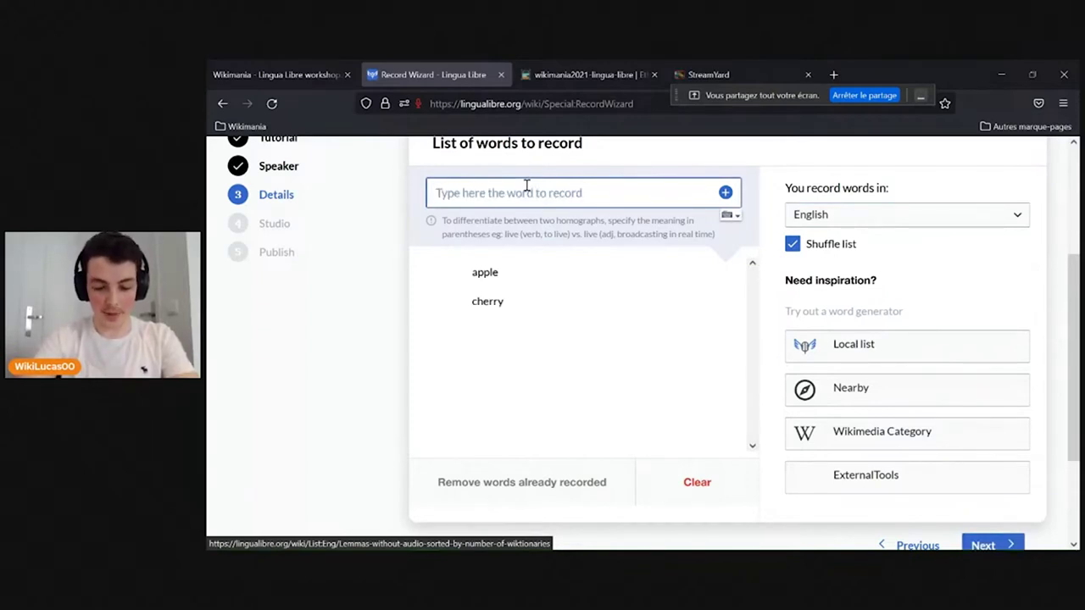
text(orange)
key(Return)
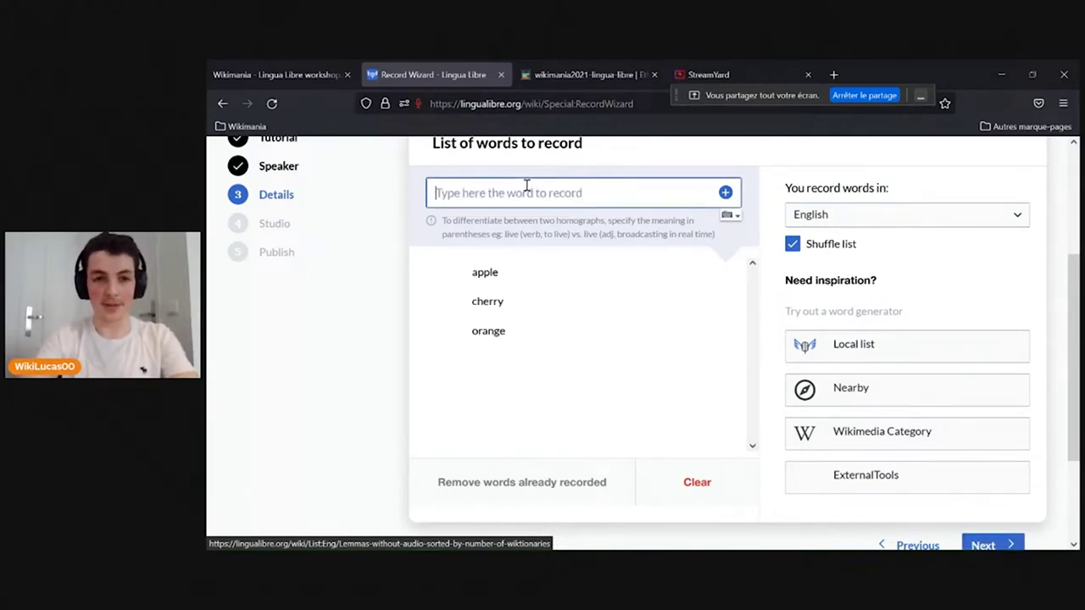
text(grape)
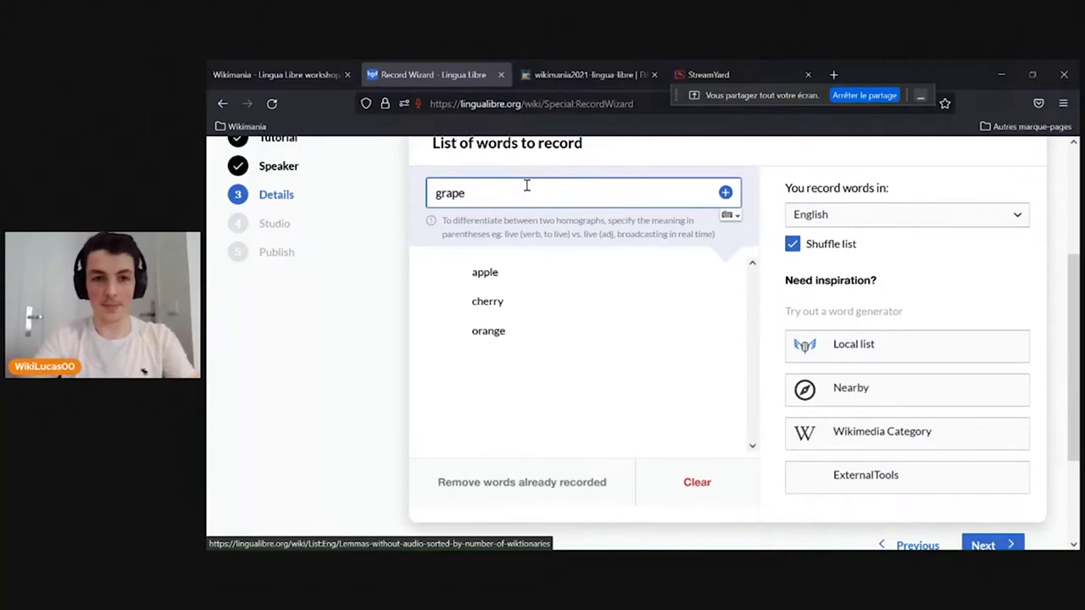
key(Return)
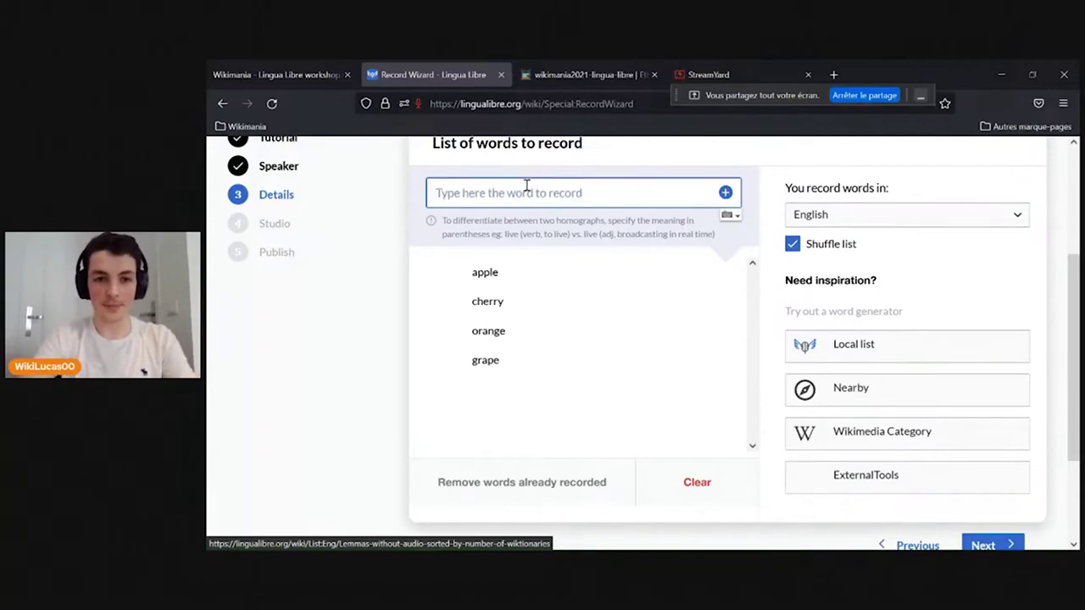
Proceed to the Studio and record the pronunciations of orange, cherry, grape and apple
click(983, 542)
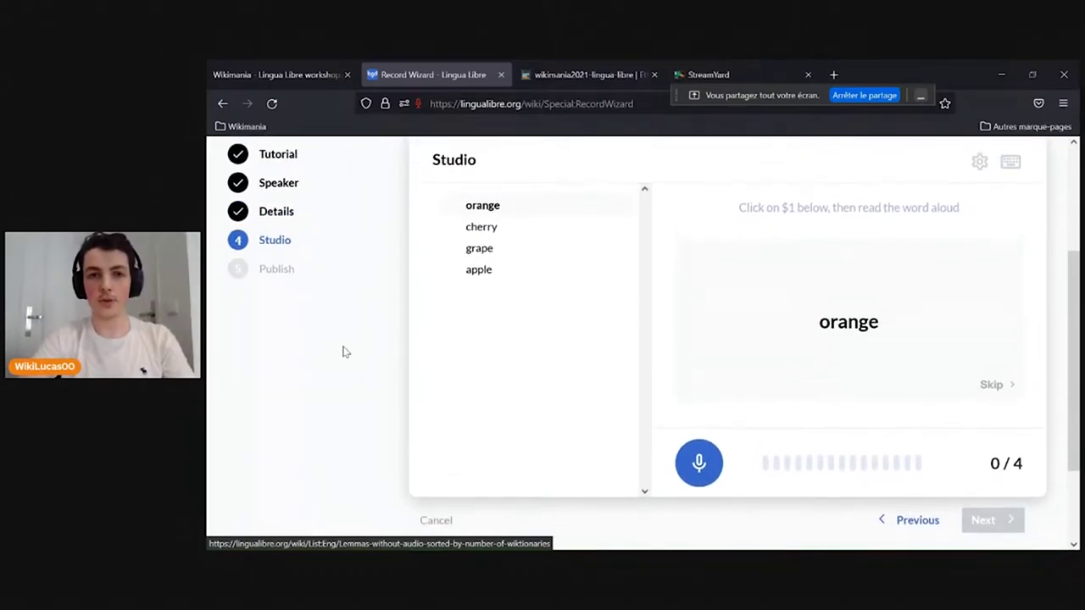
click(697, 459)
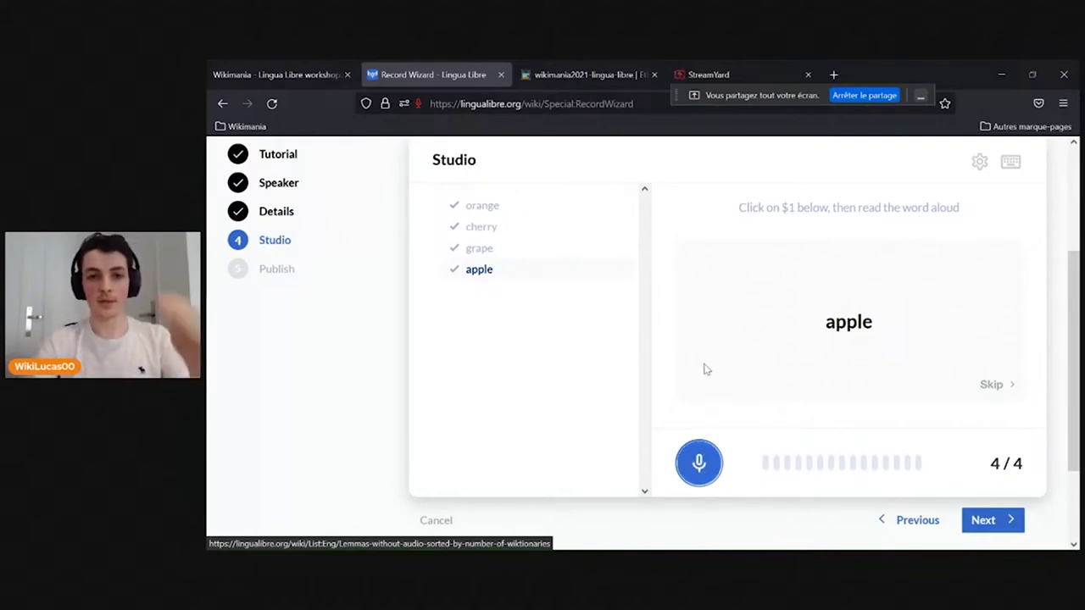
scroll(653, 375, up, 1)
scroll(654, 374, down, 1)
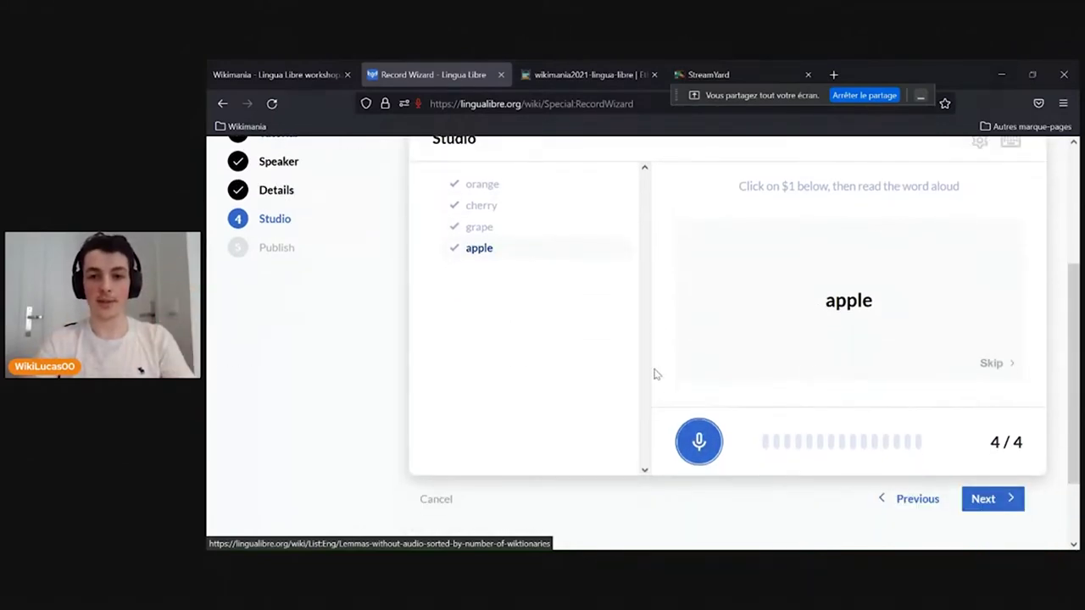
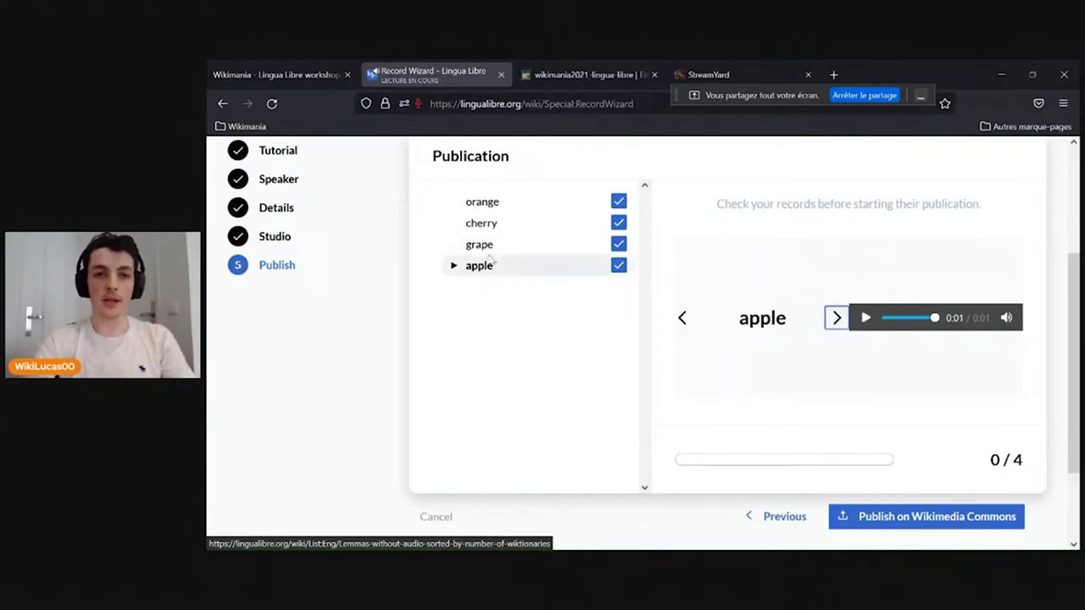
Exclude the "cherry" recording and publish the orange, grape and apple recordings on Wikimedia Commons
click(619, 225)
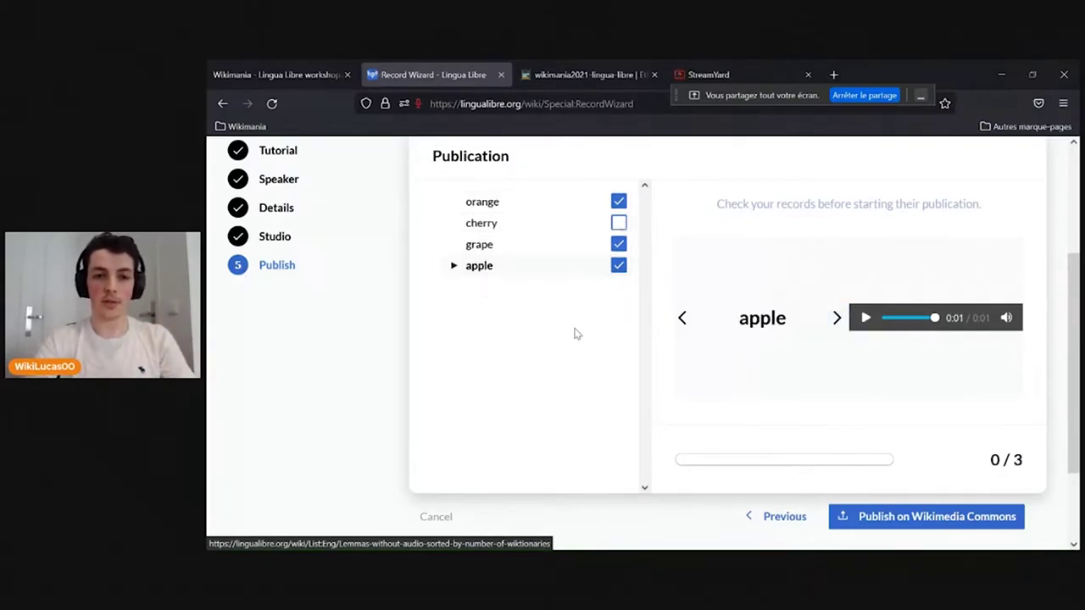
scroll(577, 333, down, 1)
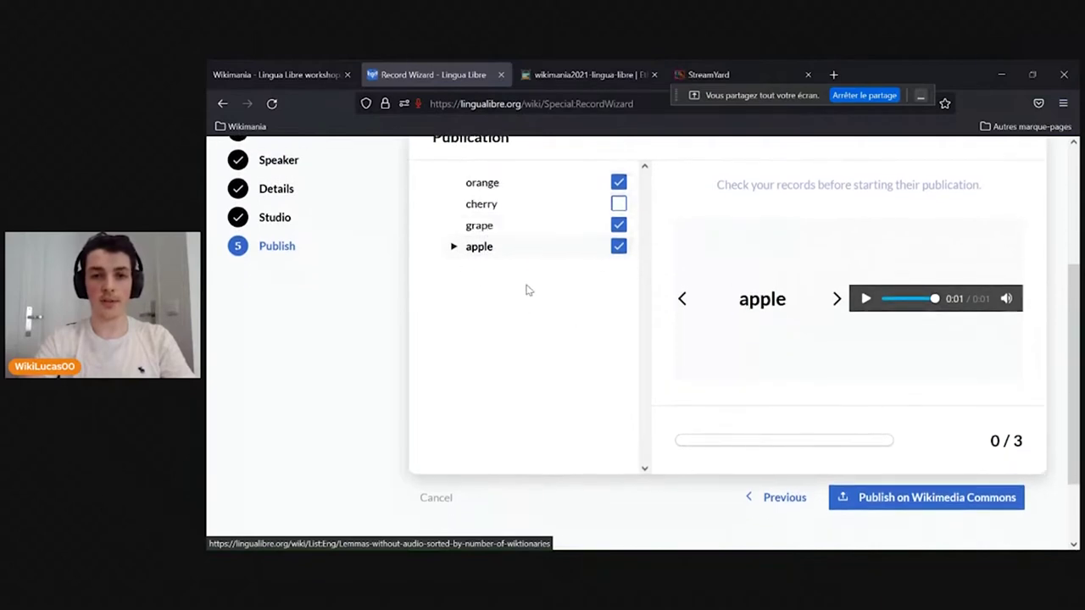
click(886, 505)
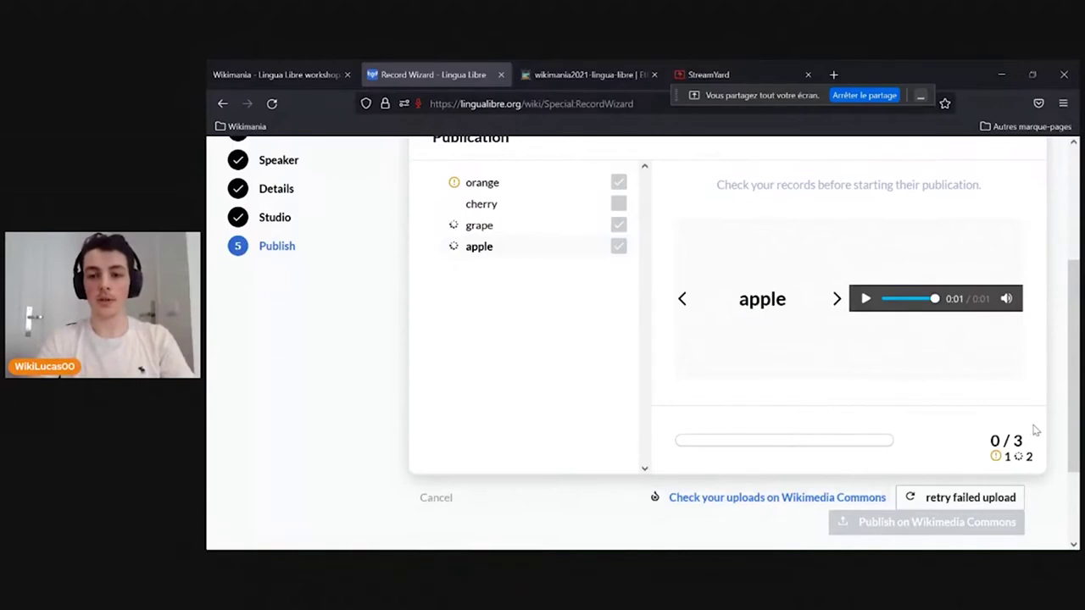
Follow the upload progress and retry the failed upload of the "orange" recording
scroll(1033, 427, down, 1)
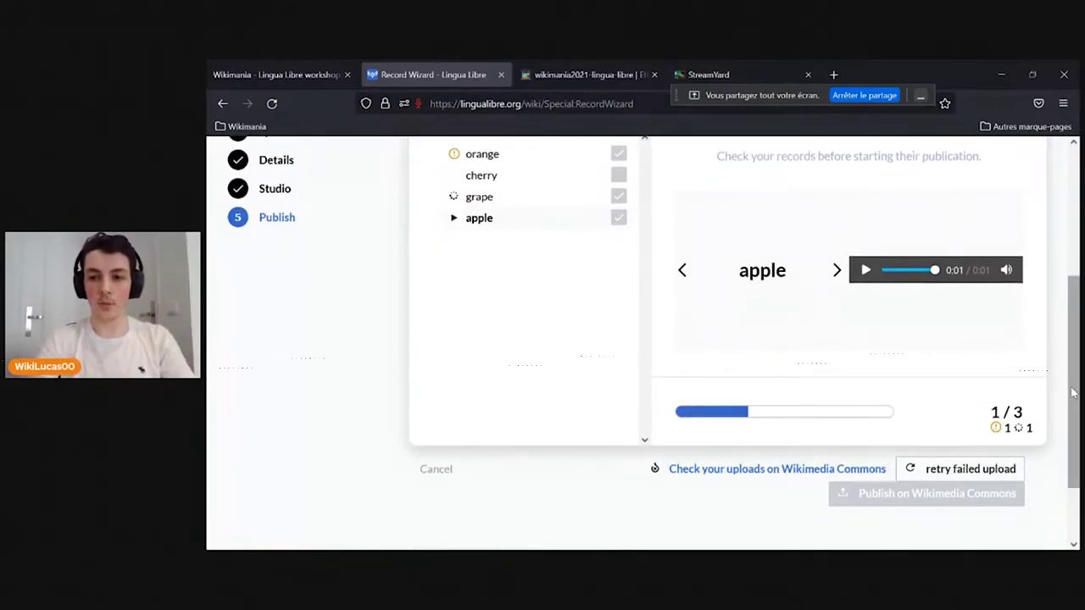
scroll(975, 438, up, 1)
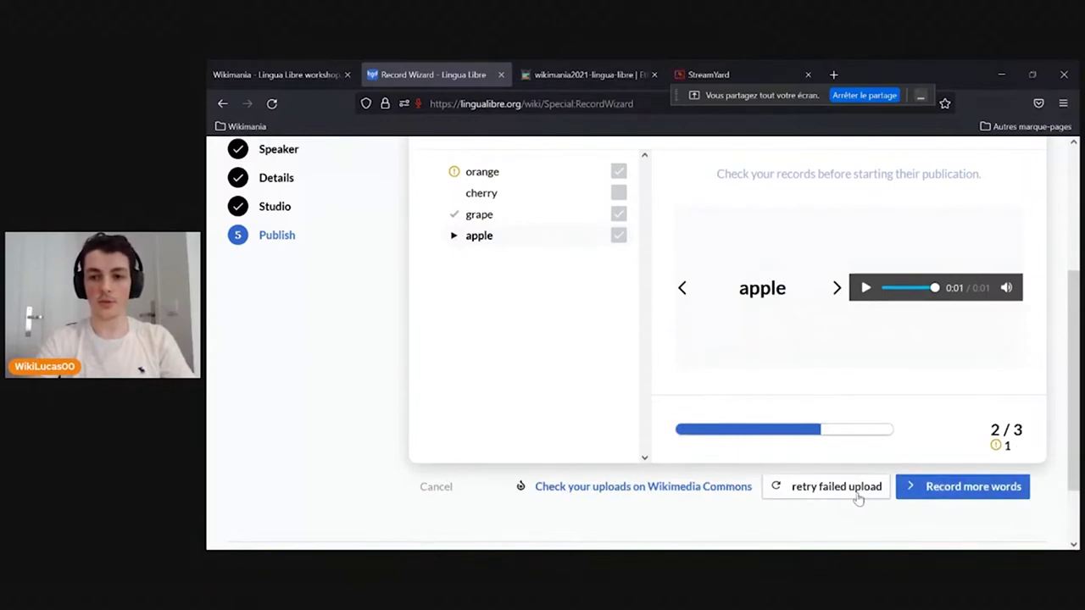
click(859, 499)
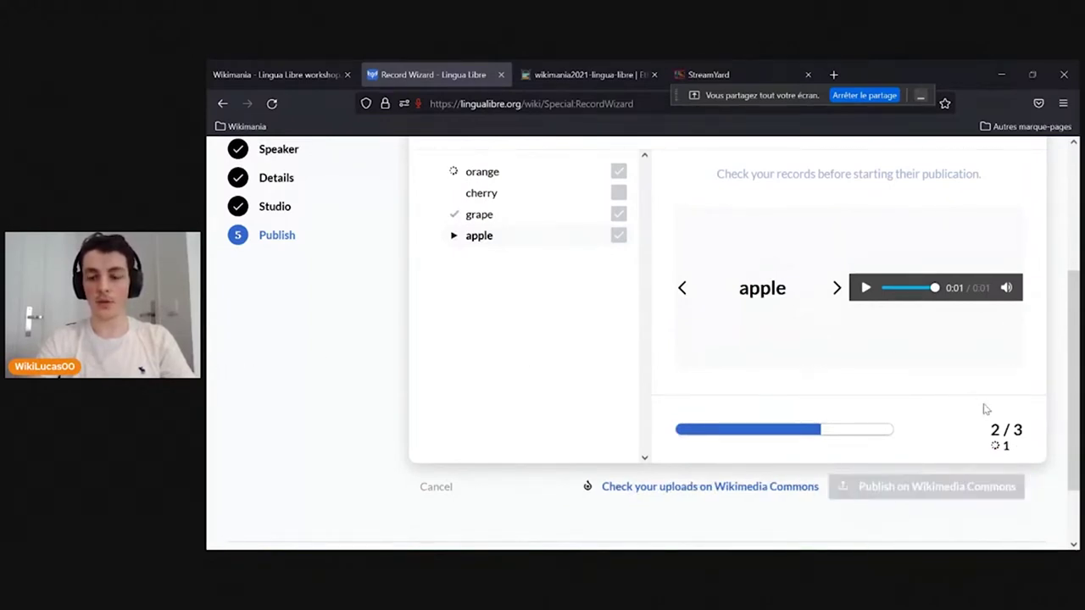
scroll(1005, 413, up, 2)
scroll(1033, 411, up, 1)
scroll(1034, 411, up, 1)
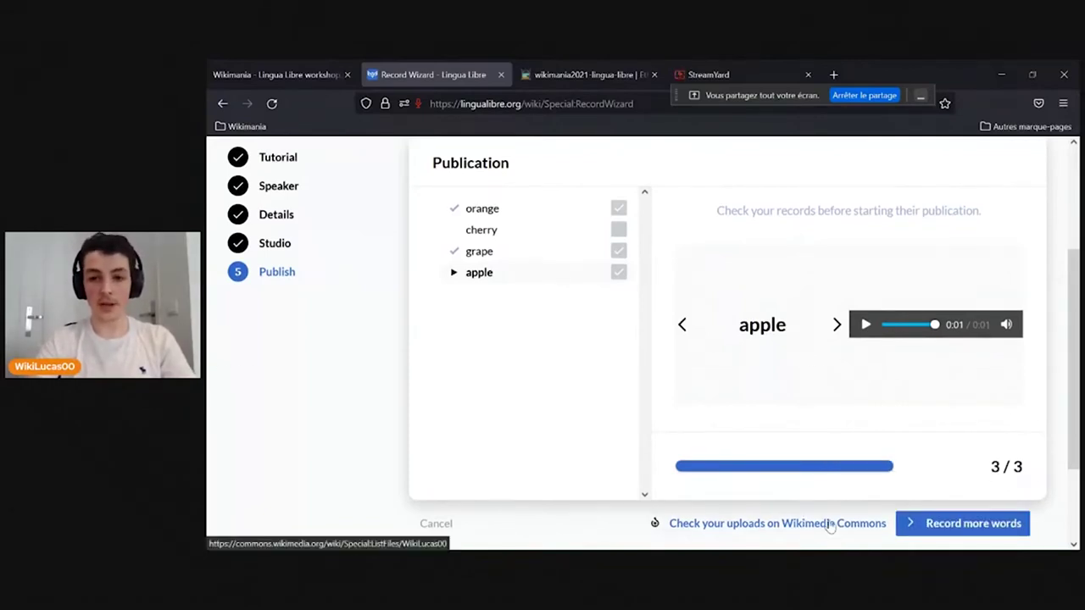
Open the uploads list on Wikimedia Commons and examine the summary on the "orange" recording's file page
click(830, 525)
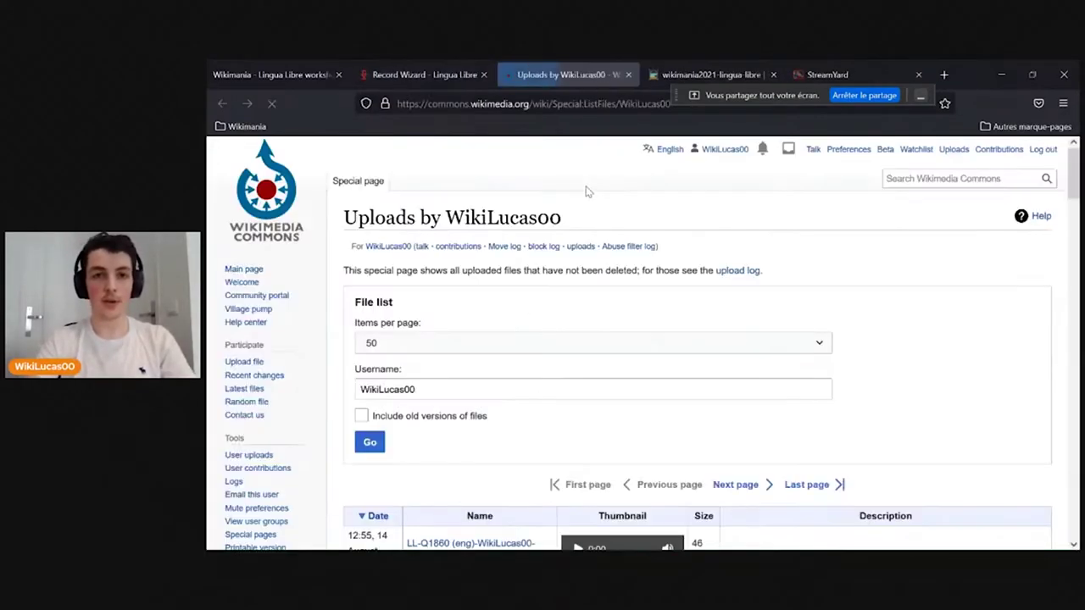
scroll(765, 252, down, 5)
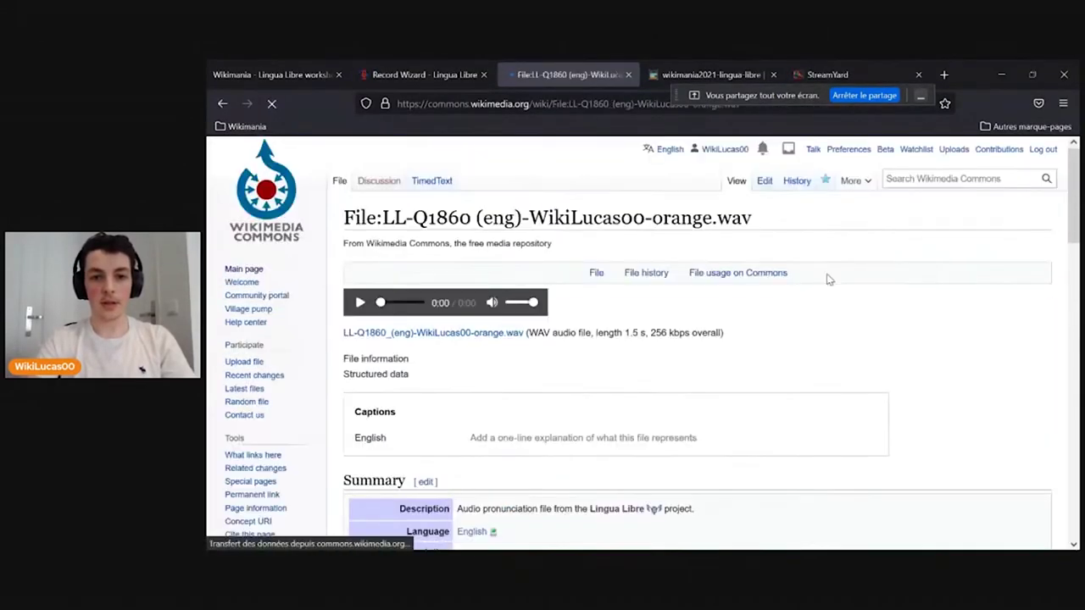
scroll(828, 279, down, 8)
scroll(828, 279, up, 3)
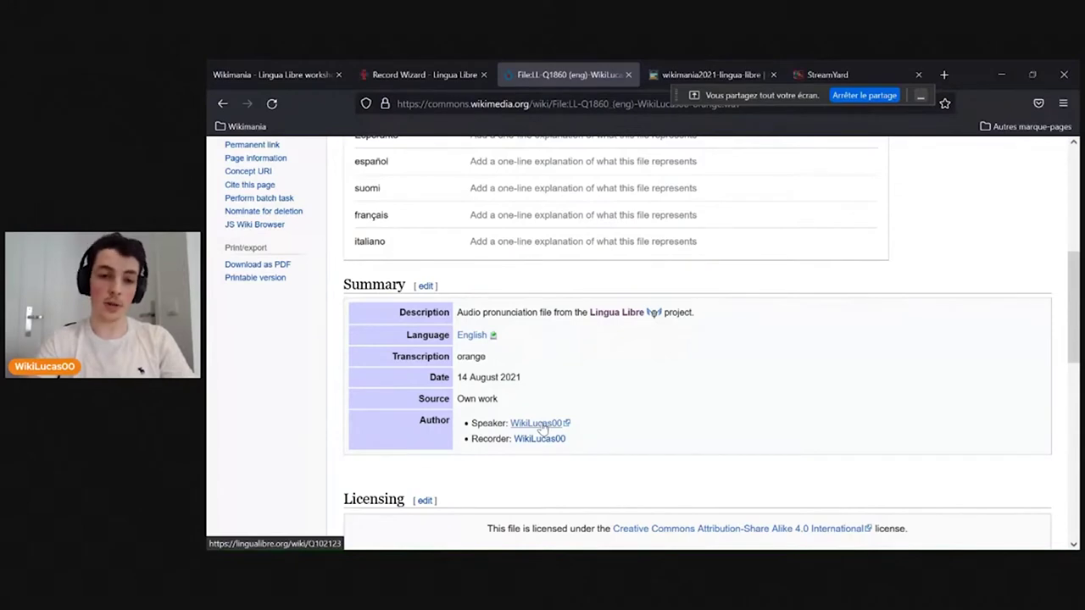
Open the category "Lingua Libre pronunciation-eng" from the "orange" file page and look through its list of recordings
scroll(627, 383, up, 5)
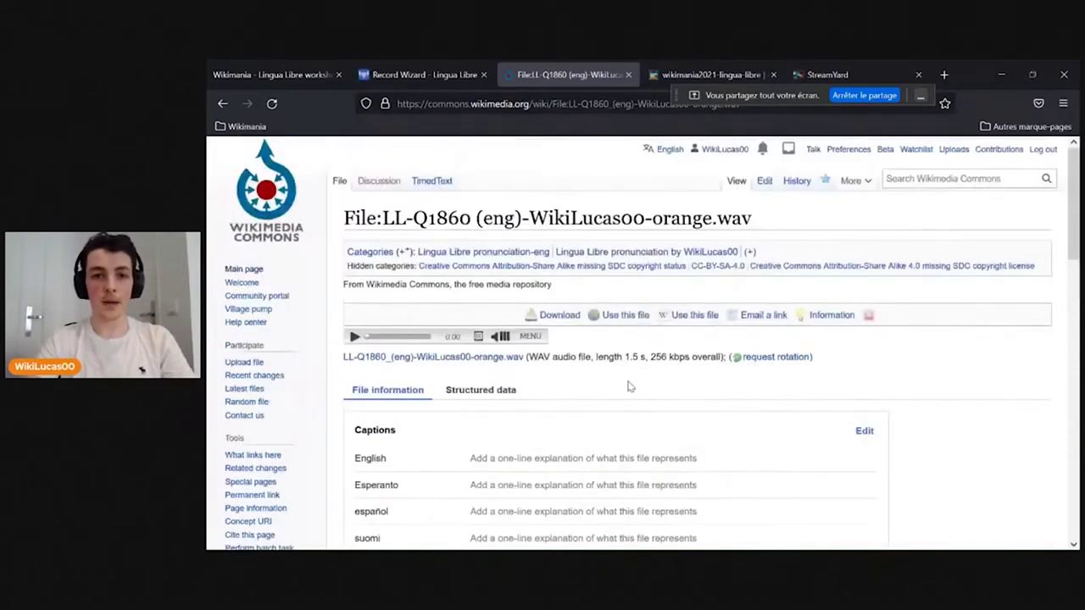
click(508, 254)
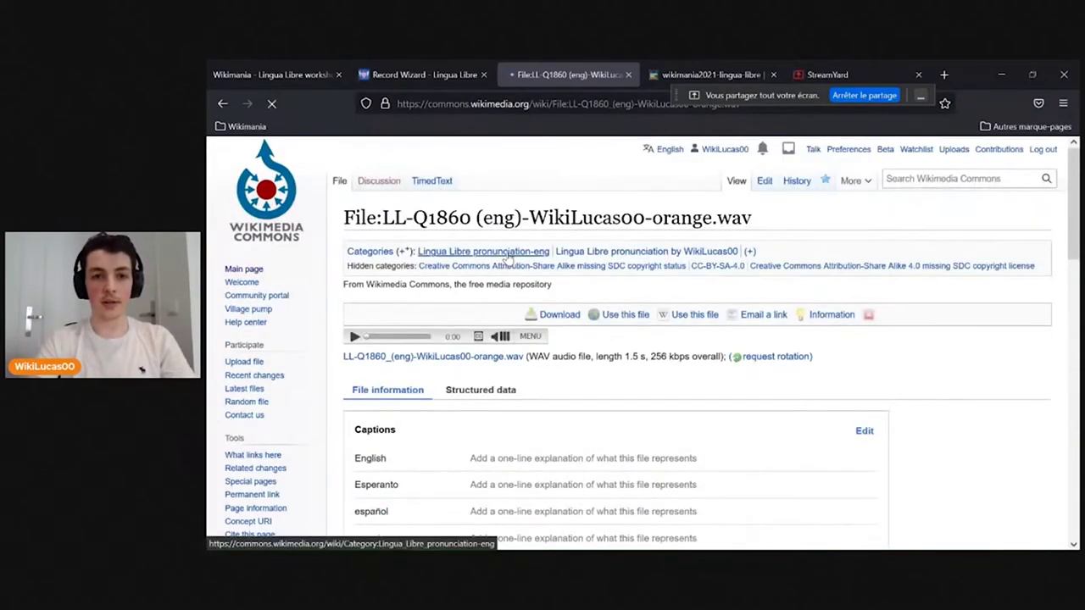
scroll(751, 346, down, 10)
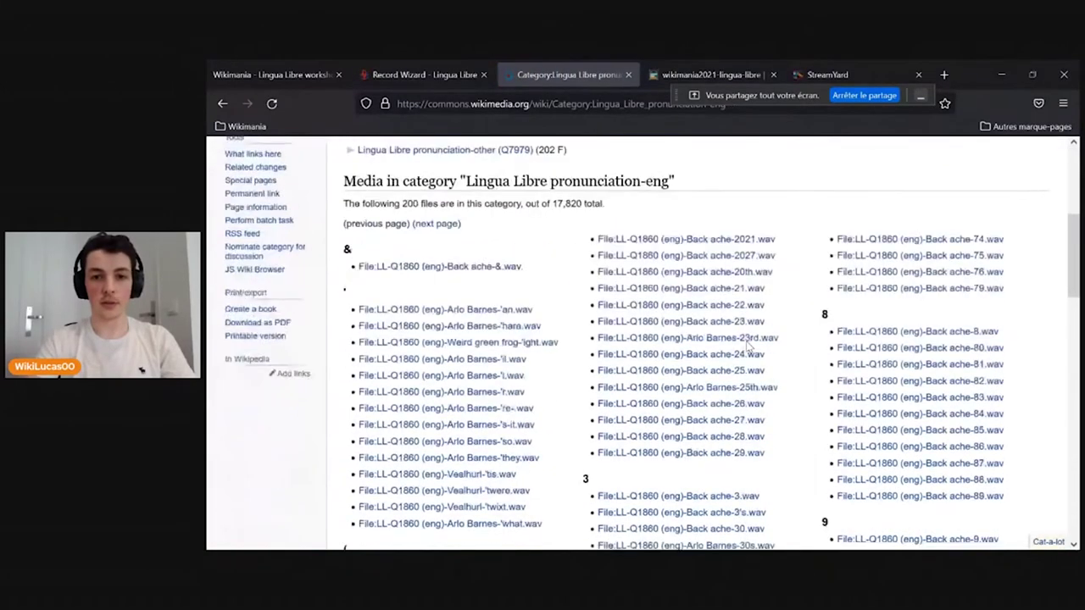
scroll(496, 351, down, 10)
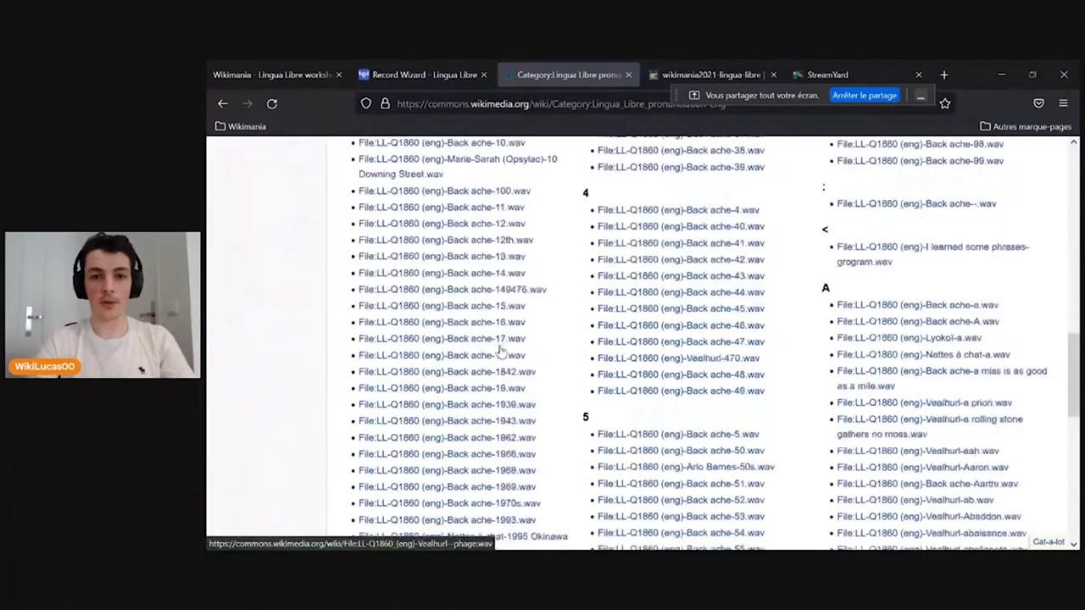
scroll(599, 413, up, 15)
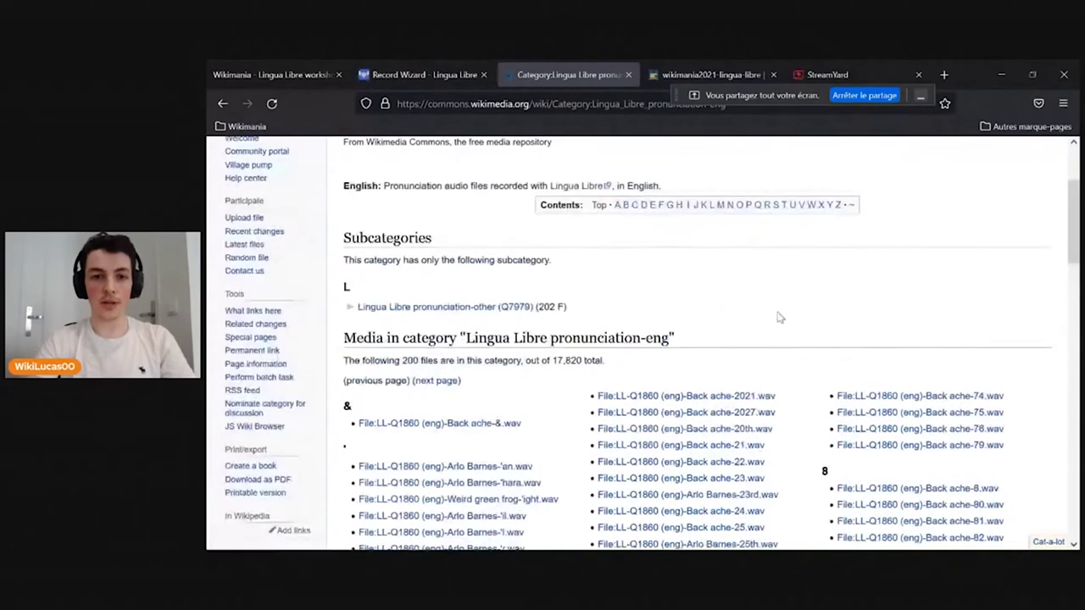
Return to the "orange" file page, open the category of Lingua Libre pronunciations by its speaker and browse the audio files
click(220, 104)
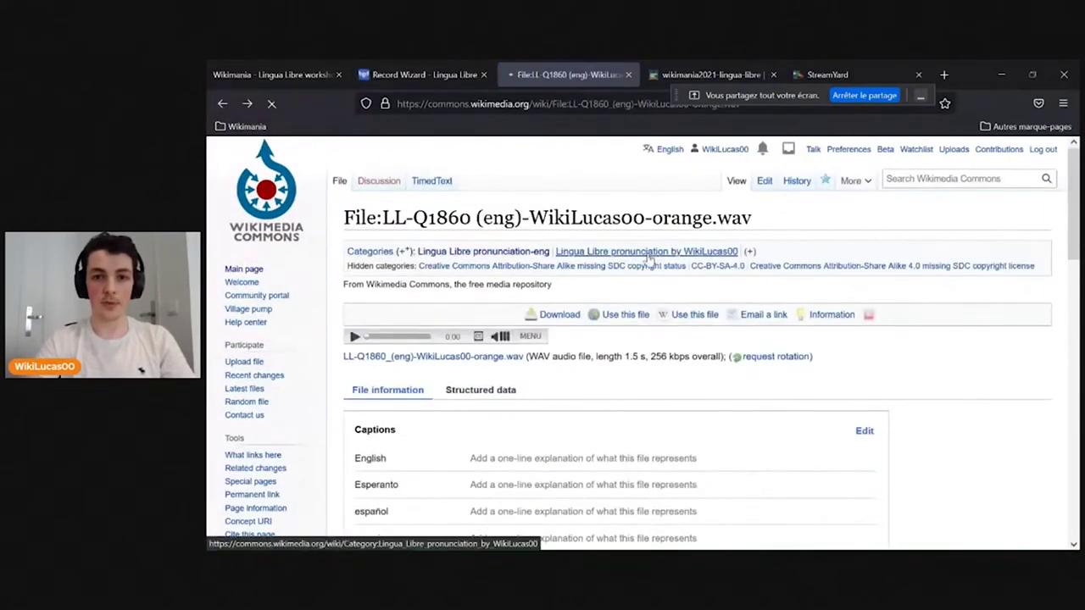
click(649, 253)
scroll(734, 386, down, 3)
scroll(734, 386, down, 3)
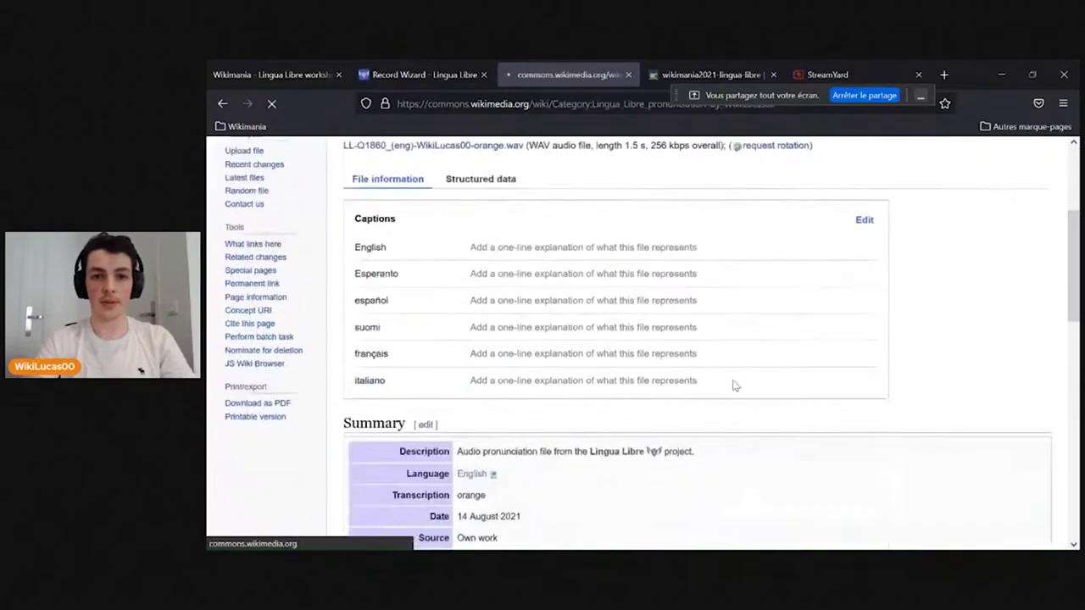
scroll(732, 383, up, 2)
scroll(732, 383, down, 10)
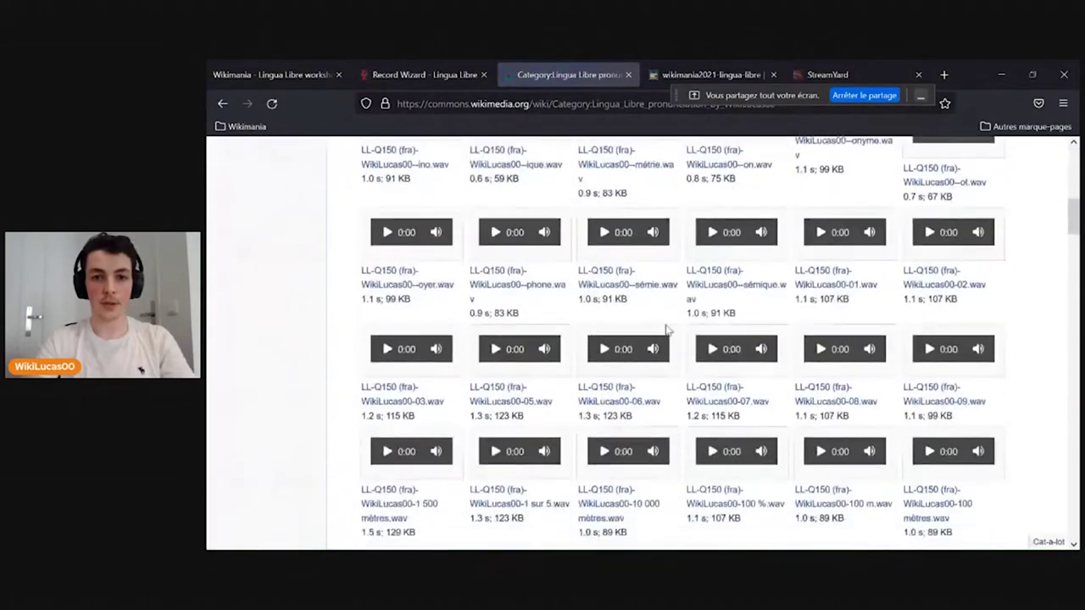
scroll(733, 382, up, 10)
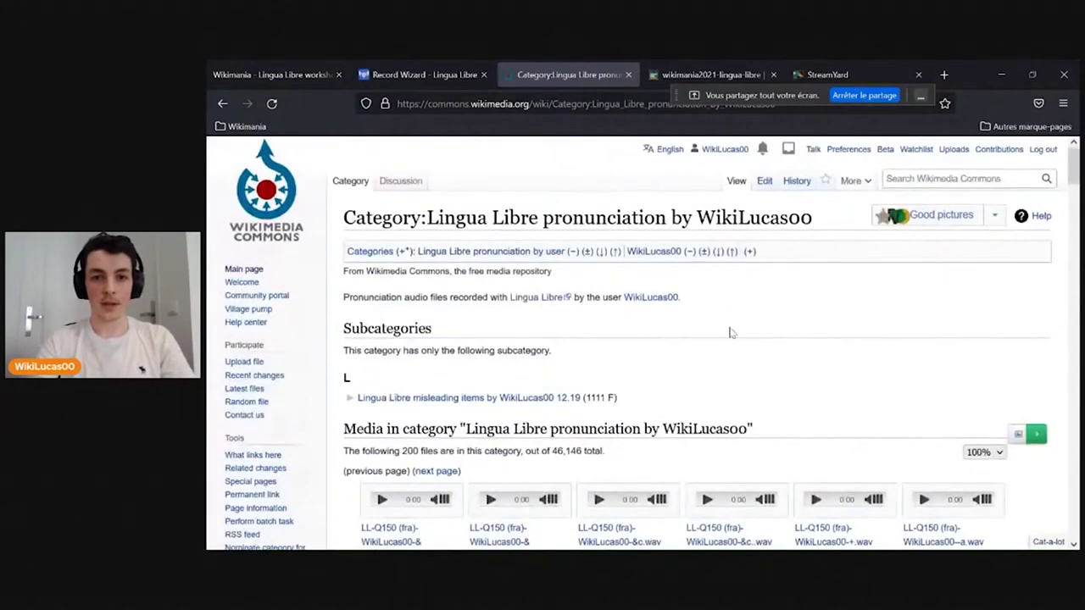
Close the Wikimedia Commons page and go to page 18 of the Lingua Libre workshop slides PDF
click(629, 75)
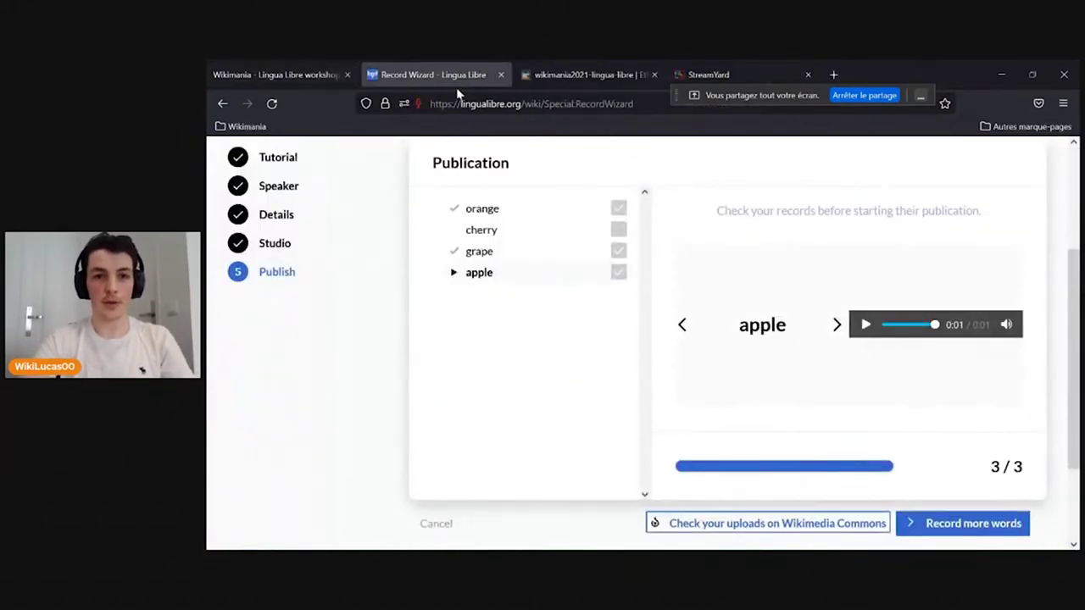
click(279, 78)
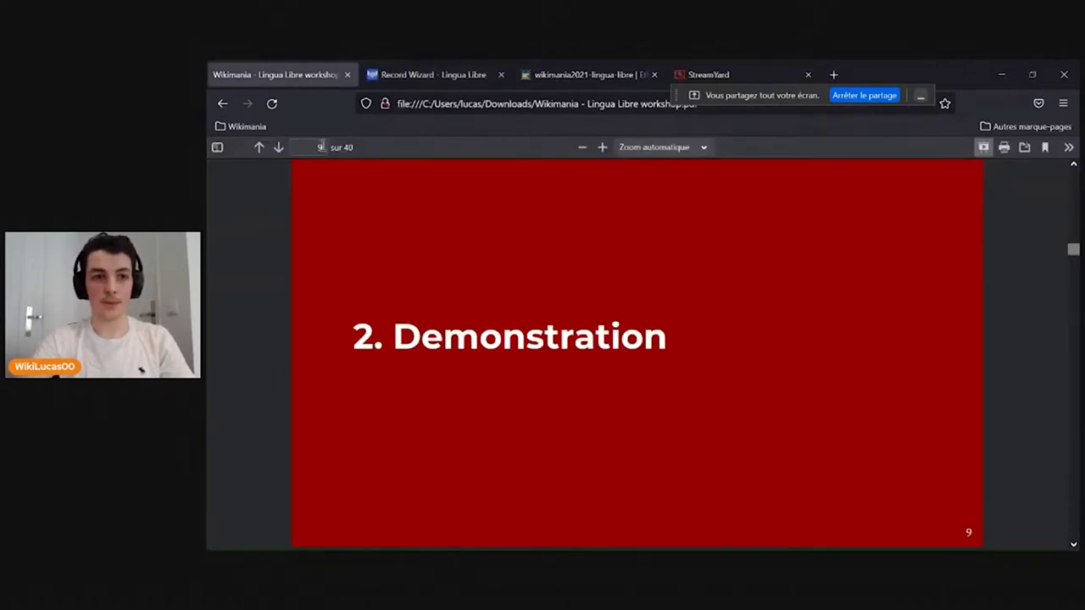
text(1)
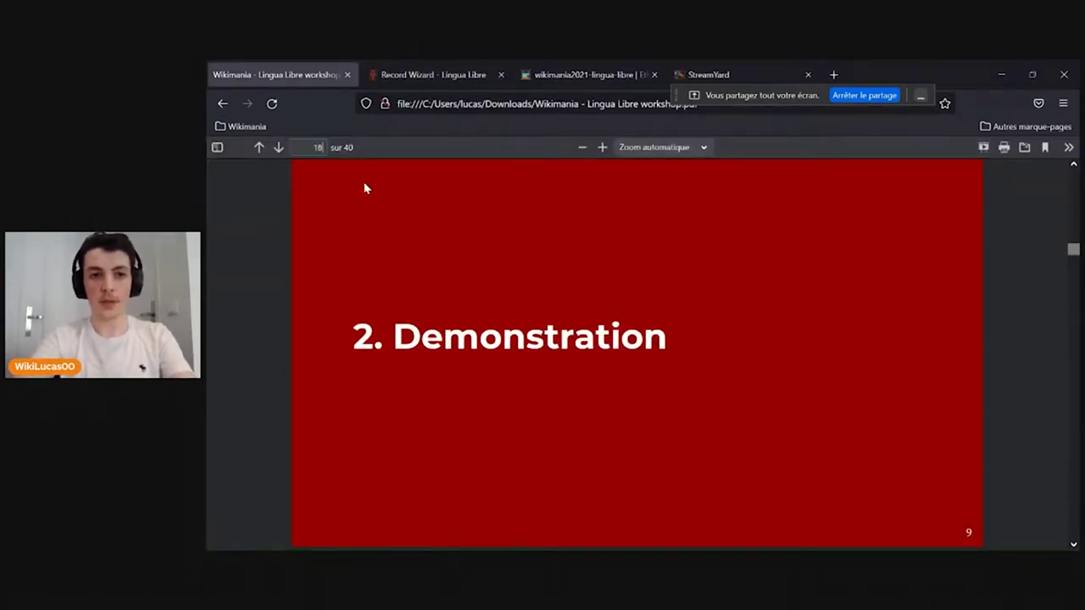
text(8)
key(Return)
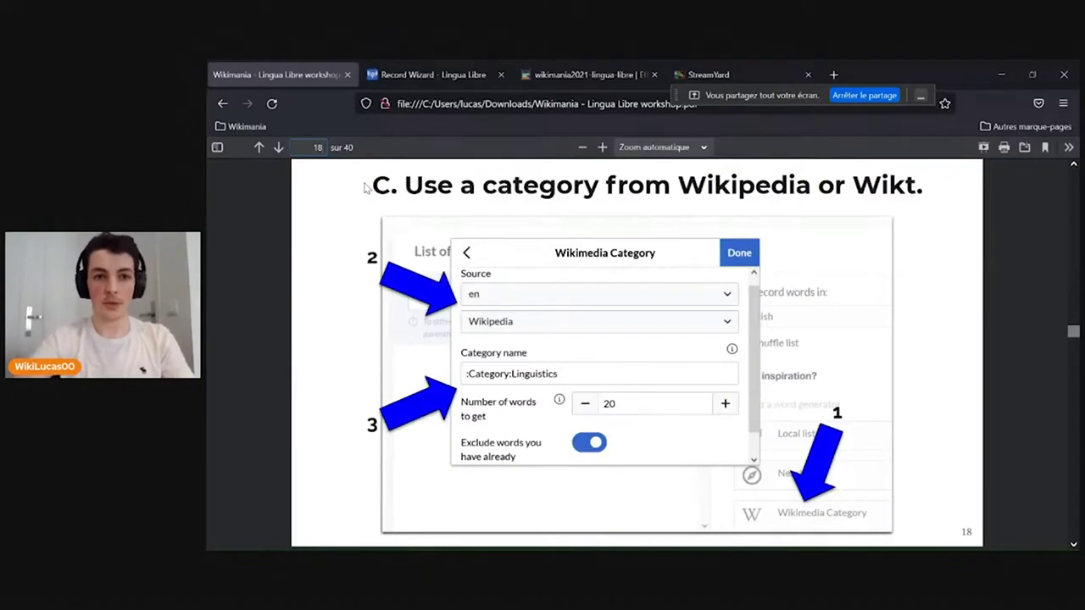